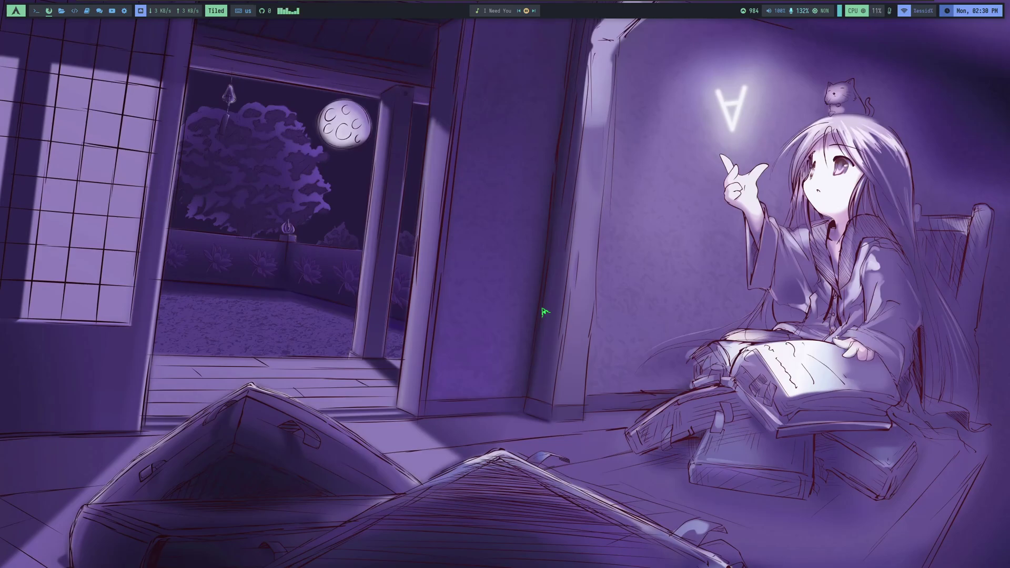
Open two tiled terminals, running neofetch in the first and nmap in the second
key("super+Return")
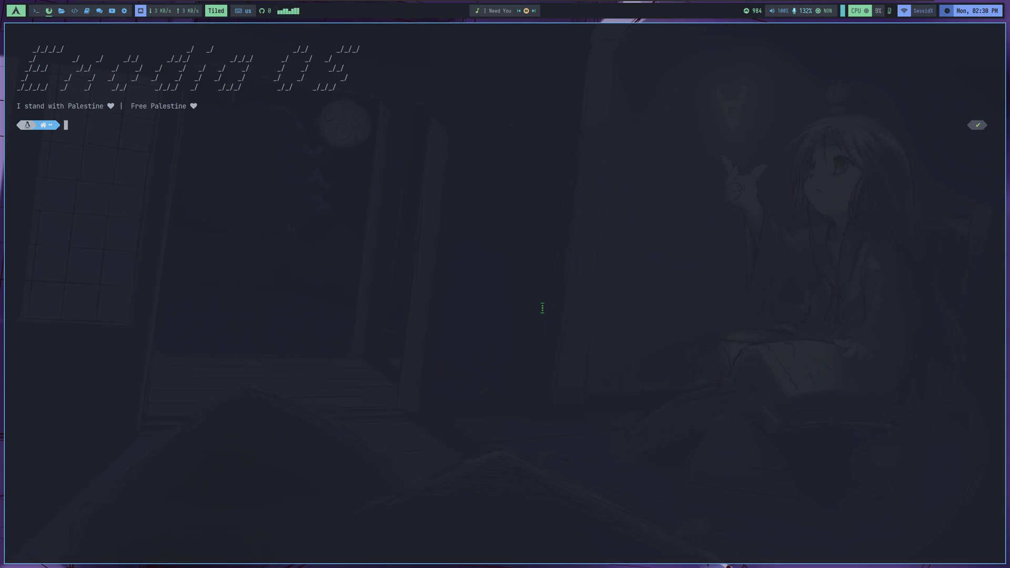
type("neofetch")
key("Return")
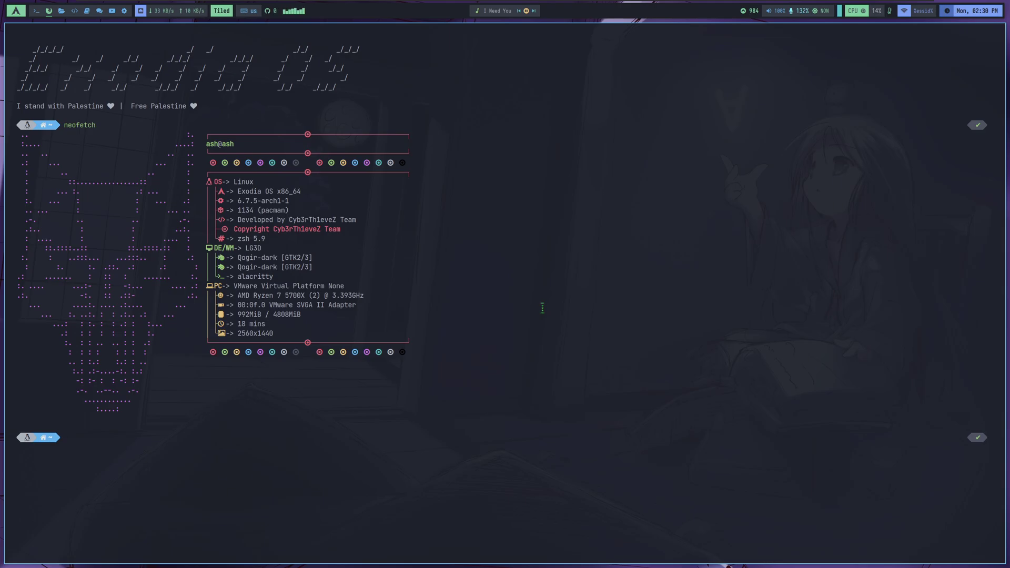
key("super+Return")
type("nmap")
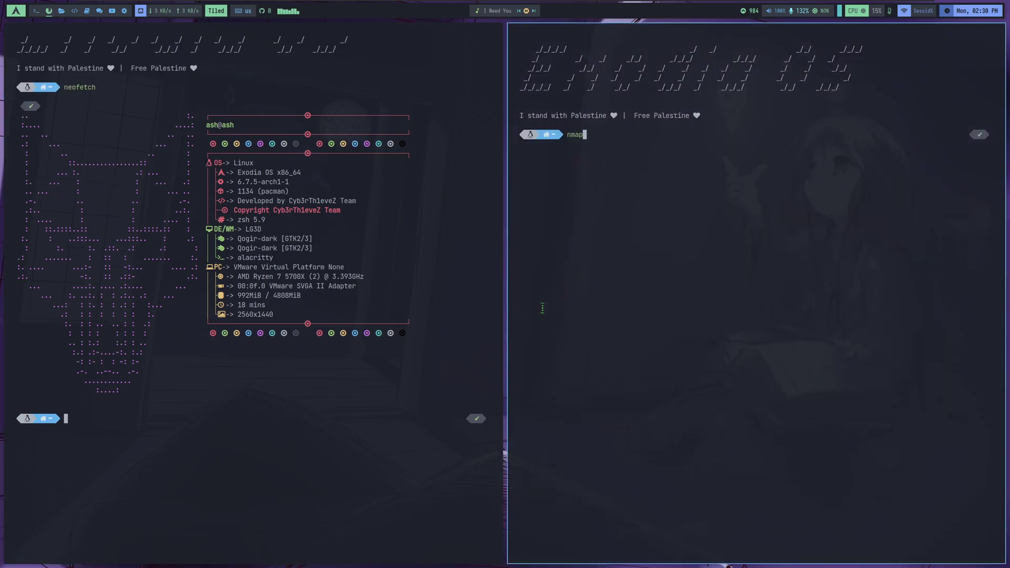
key("Return")
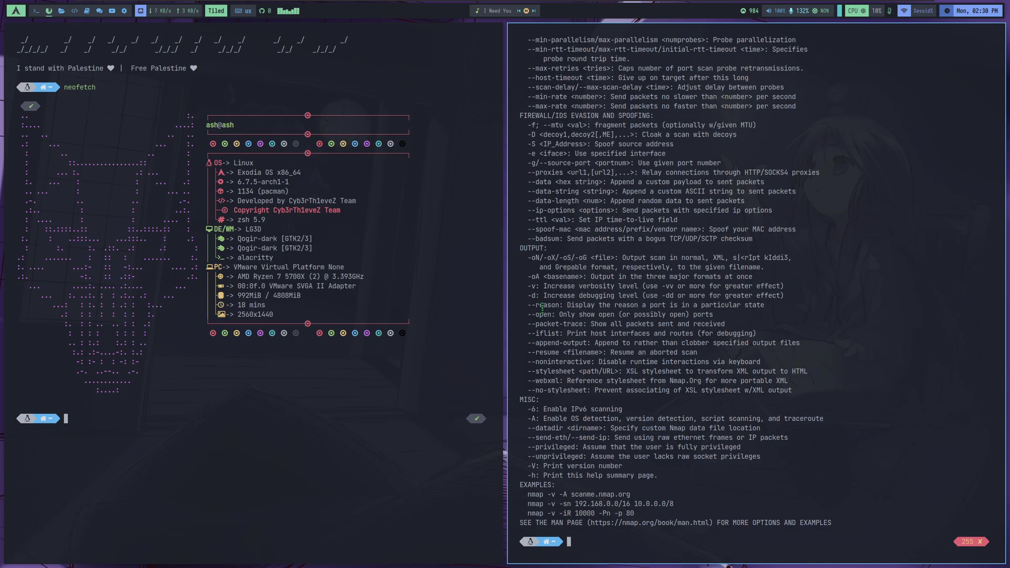
Open a third terminal, clear it, and list the home folder with ls -la
key("super+Return")
type("clear")
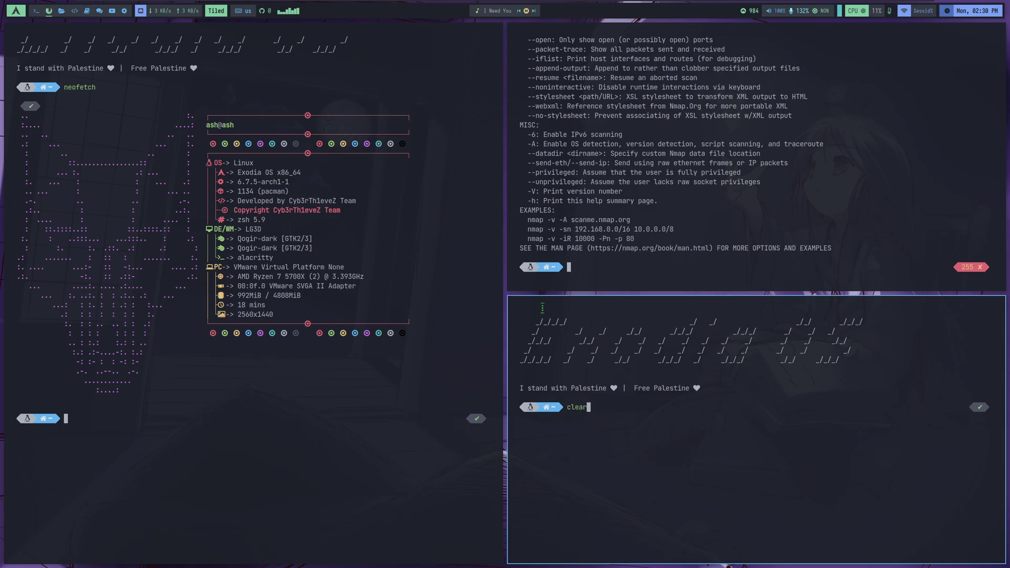
key("Return")
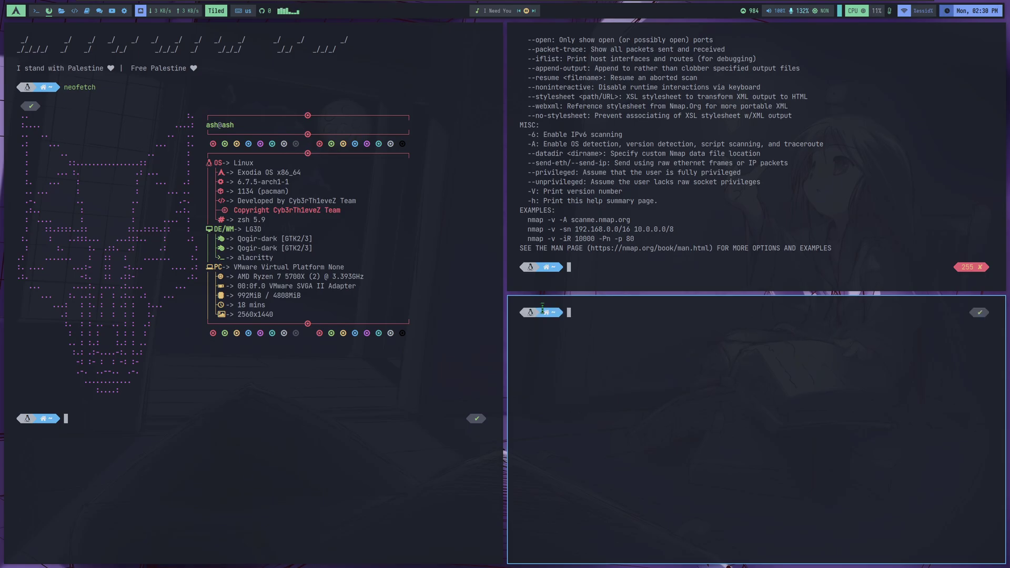
type("ls -la")
key("Return")
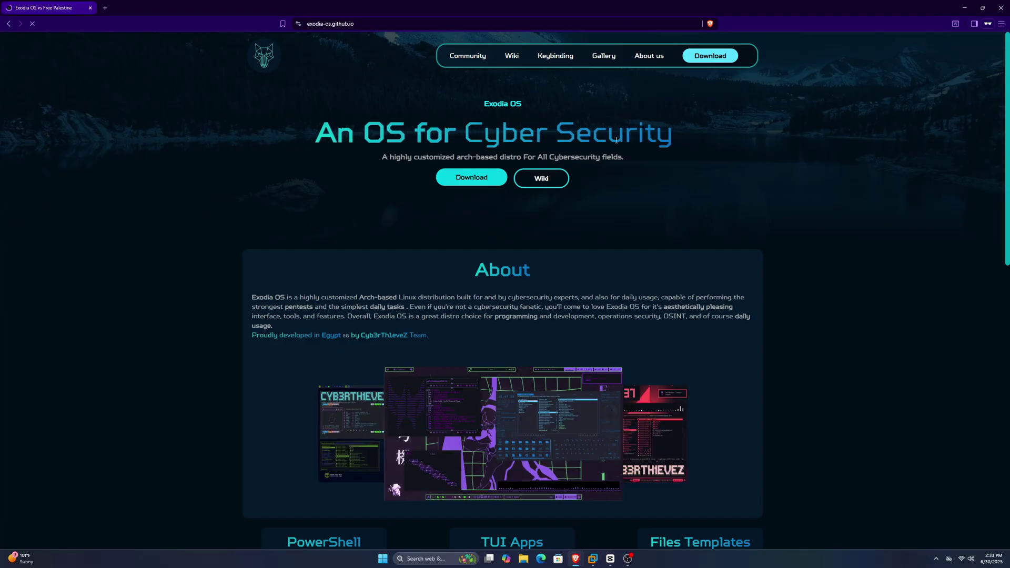
Scroll through the Exodia OS homepage features, then go to the Download page
scroll(638, 192, "down", 3)
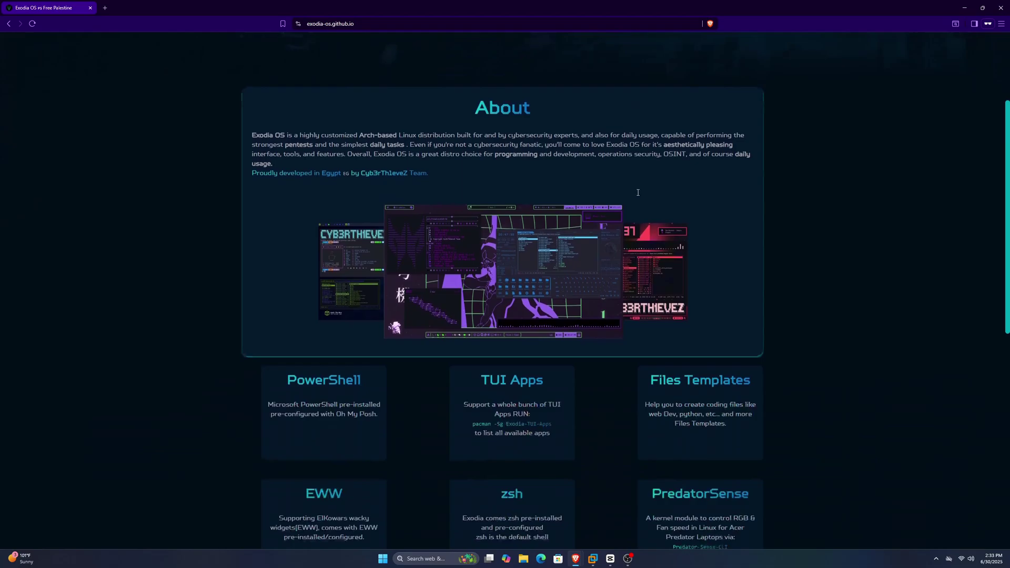
scroll(638, 193, "down", 4)
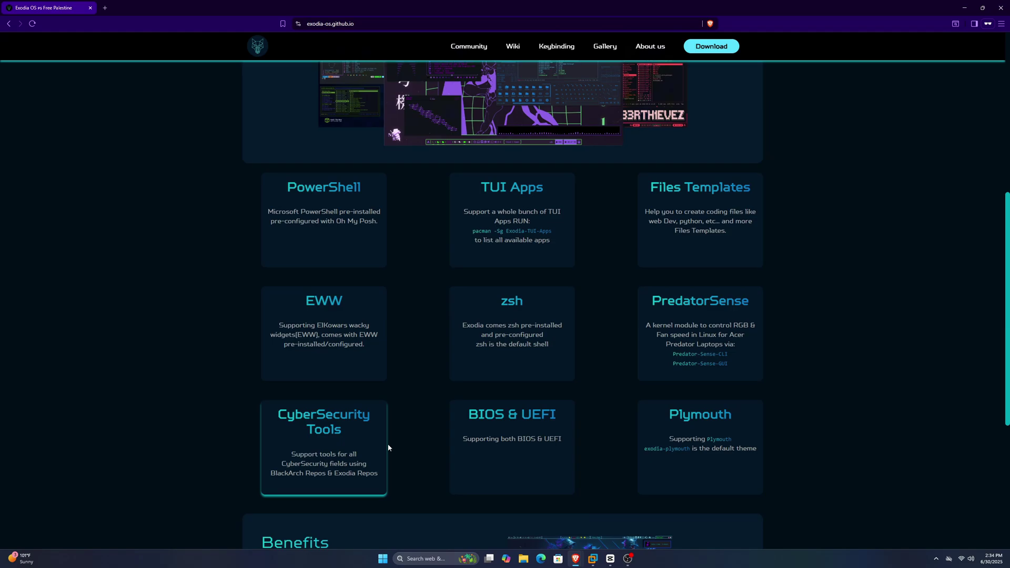
left_click(712, 48)
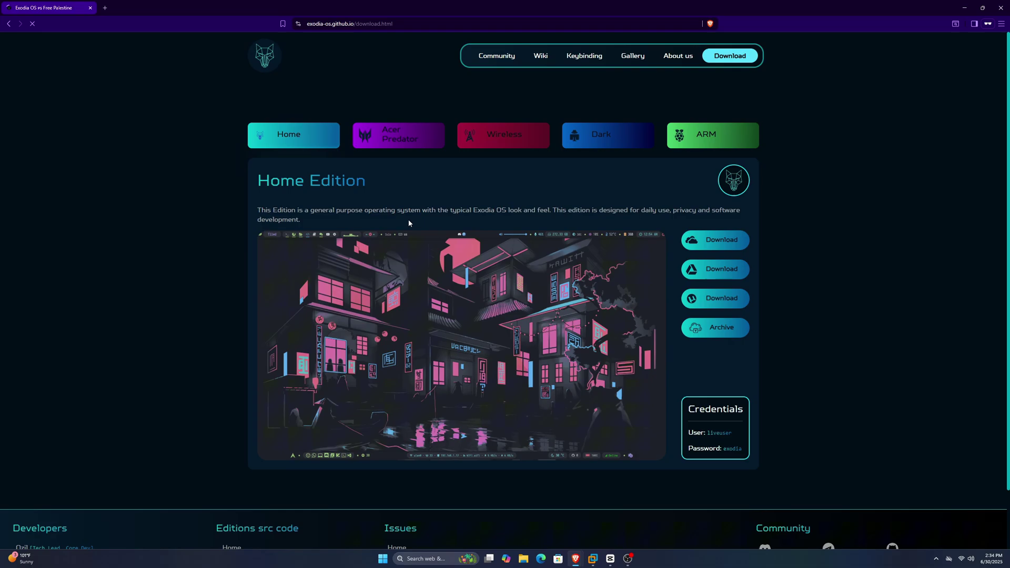
Compare the Home, Wireless and Dark edition descriptions, then download exodia-home-2024.02.21-x86_64.iso
triple_click(304, 221)
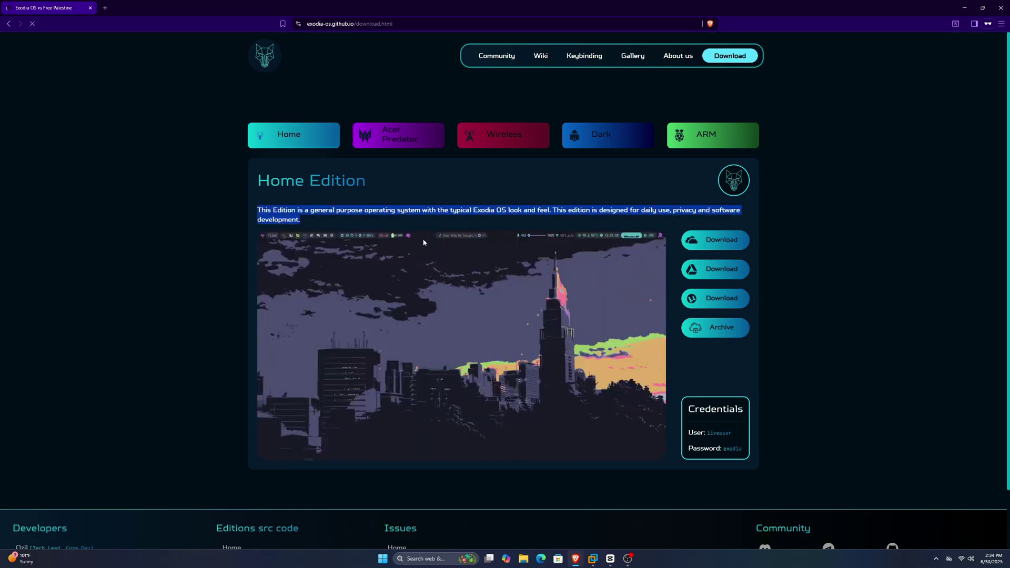
left_click(489, 137)
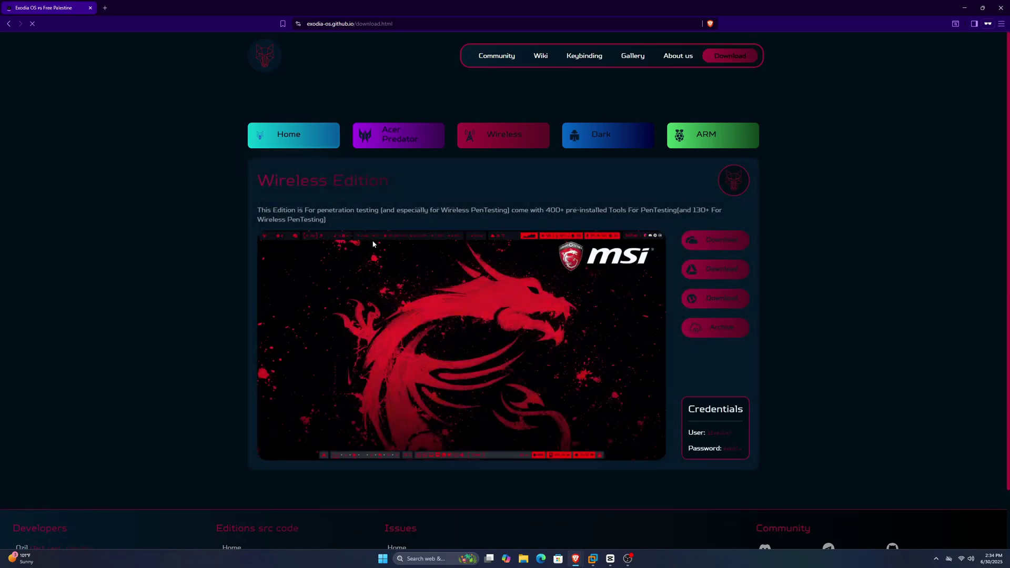
left_click_drag(380, 212, 512, 209)
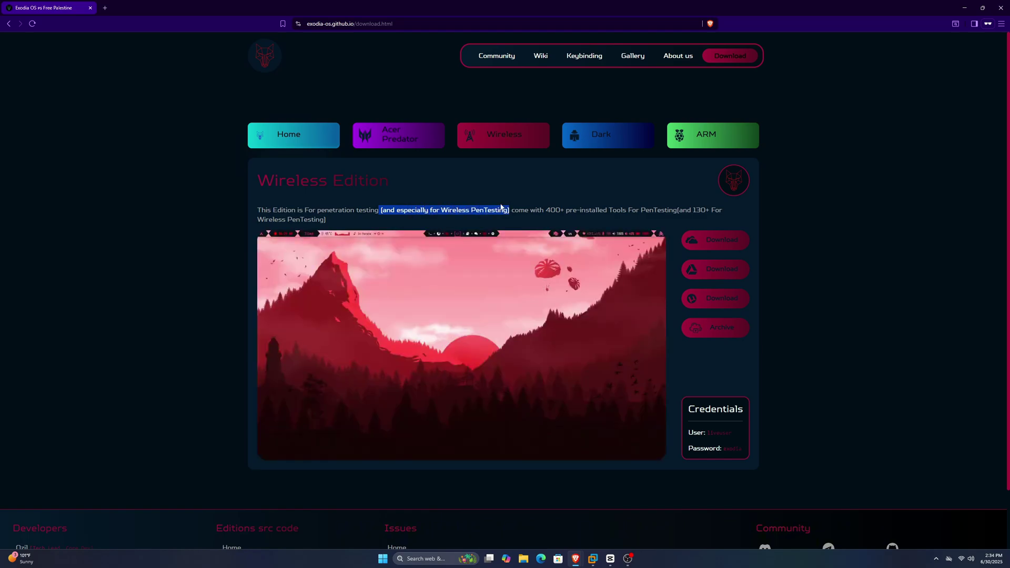
left_click(603, 143)
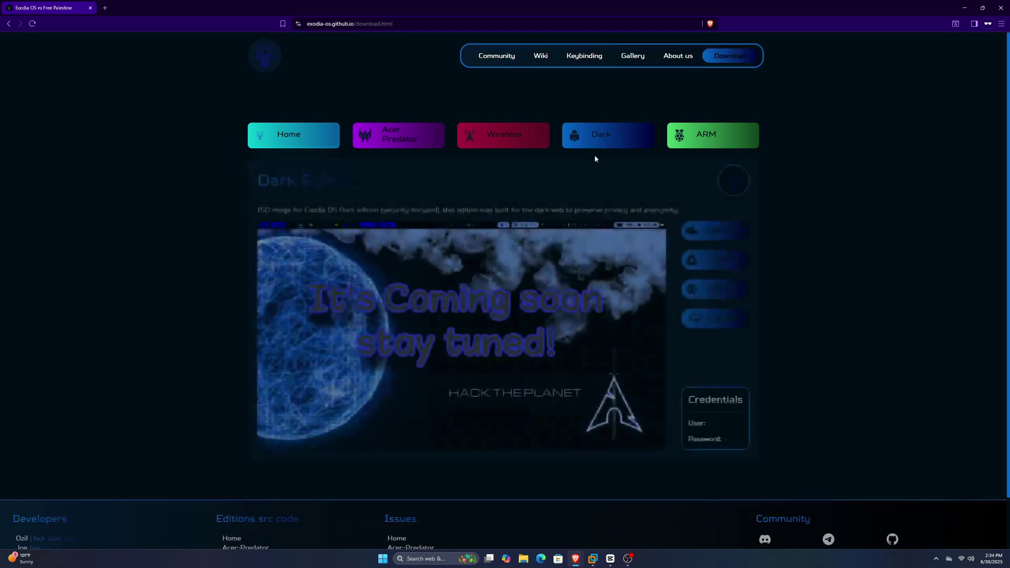
left_click_drag(690, 215, 534, 209)
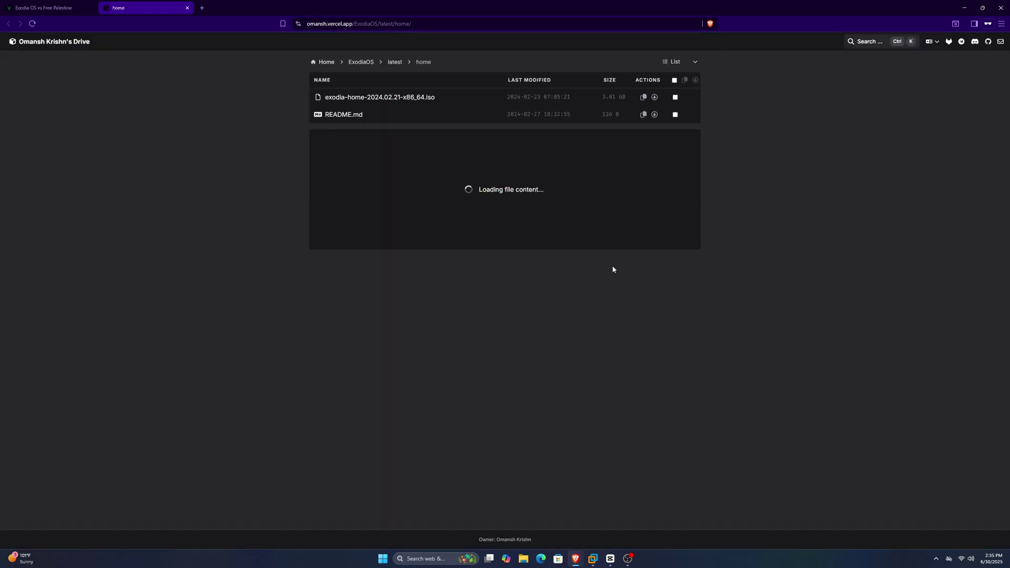
left_click(655, 98)
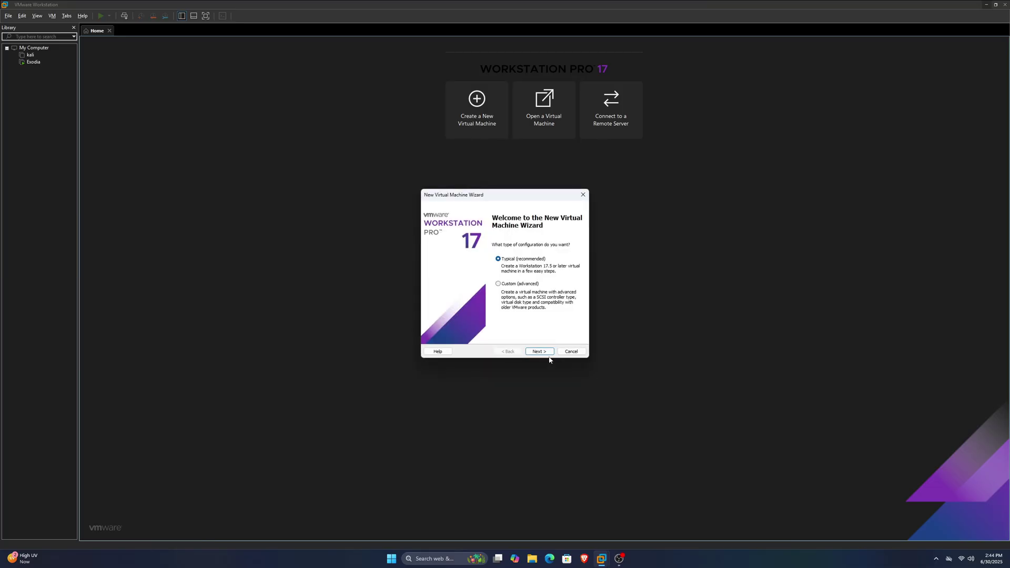
Start a new virtual machine installing from the exodia-home ISO in Downloads
left_click(542, 351)
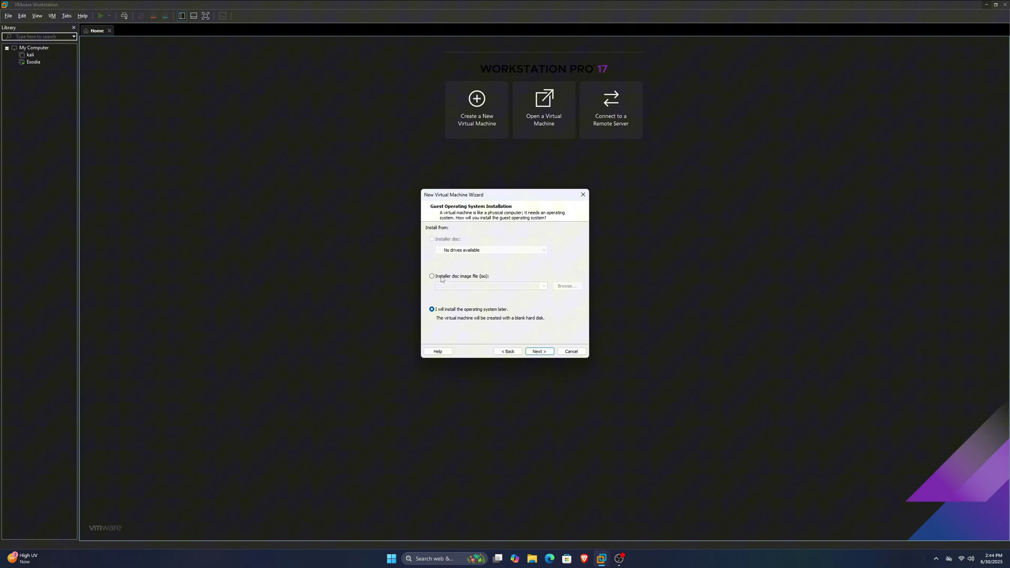
left_click(432, 276)
left_click(567, 286)
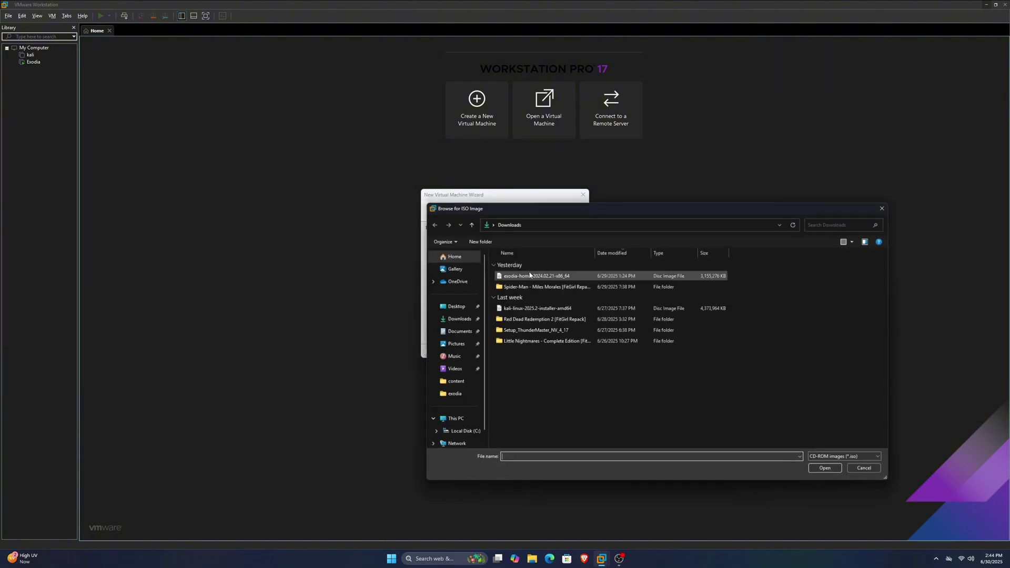
left_click(529, 275)
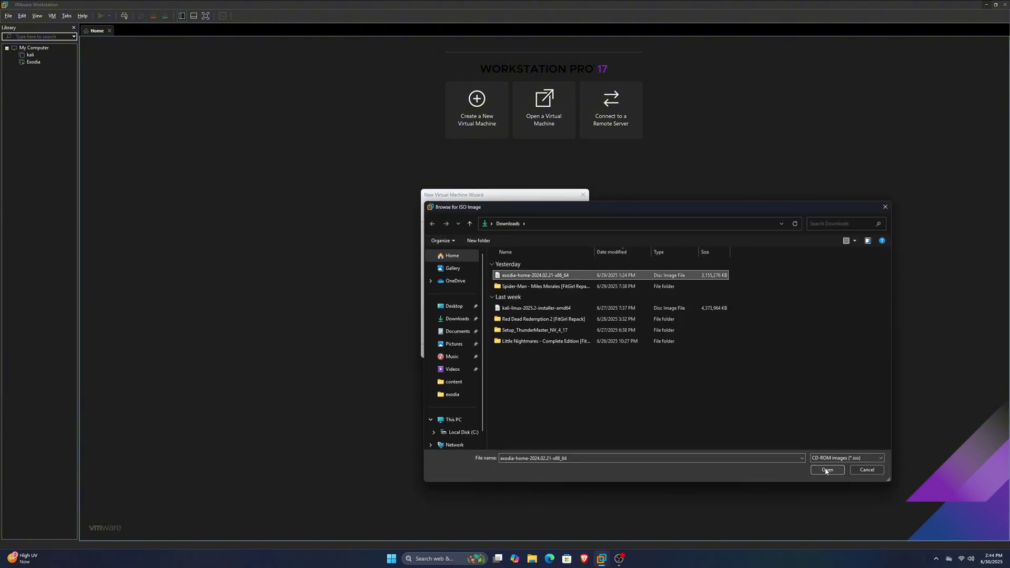
left_click(827, 470)
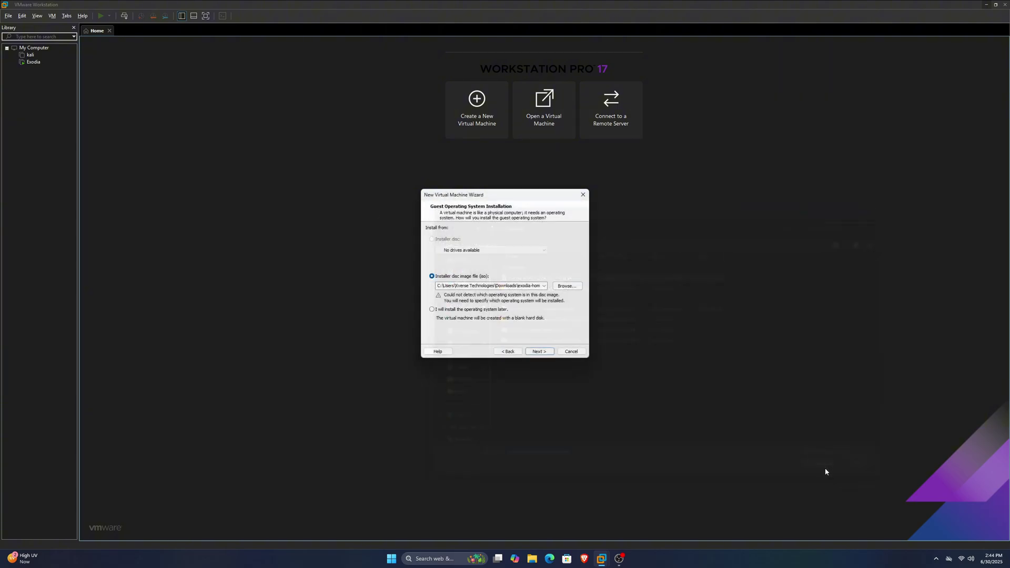
left_click(535, 354)
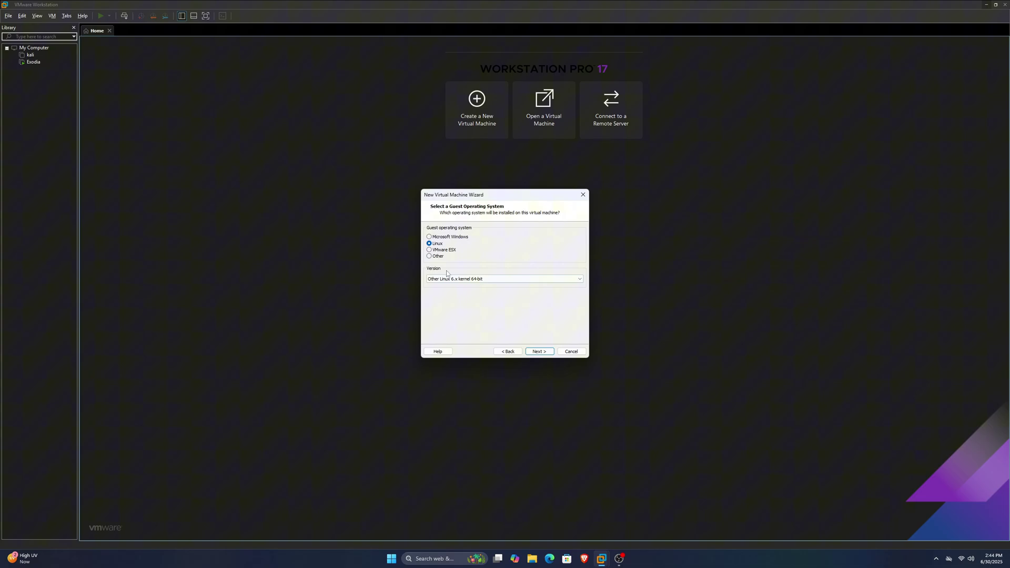
Name the virtual machine exodia_Os and give it a 30 GB disk
left_click(540, 353)
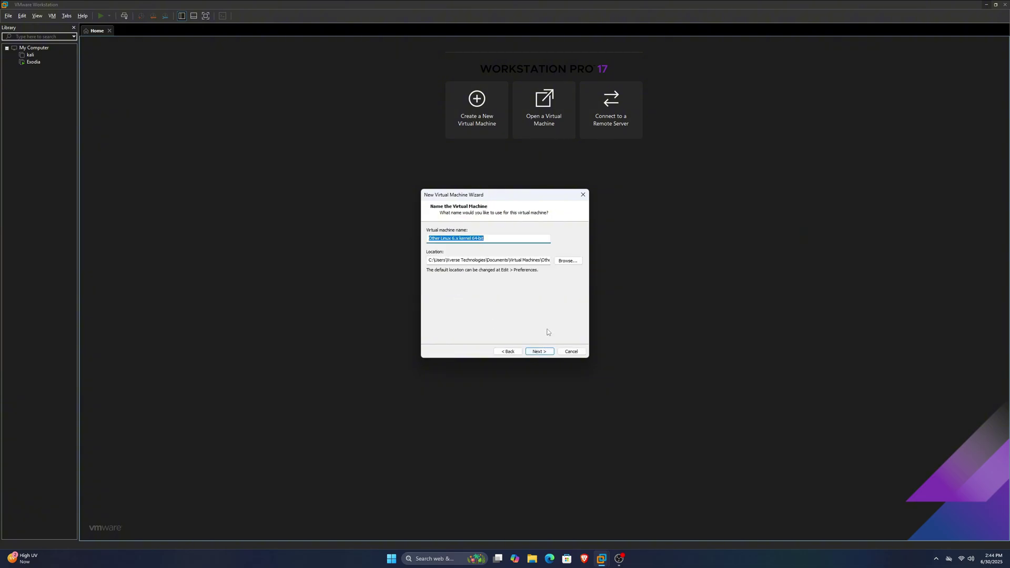
type("exodia_Os")
left_click(540, 352)
key("BackSpace")
type("3")
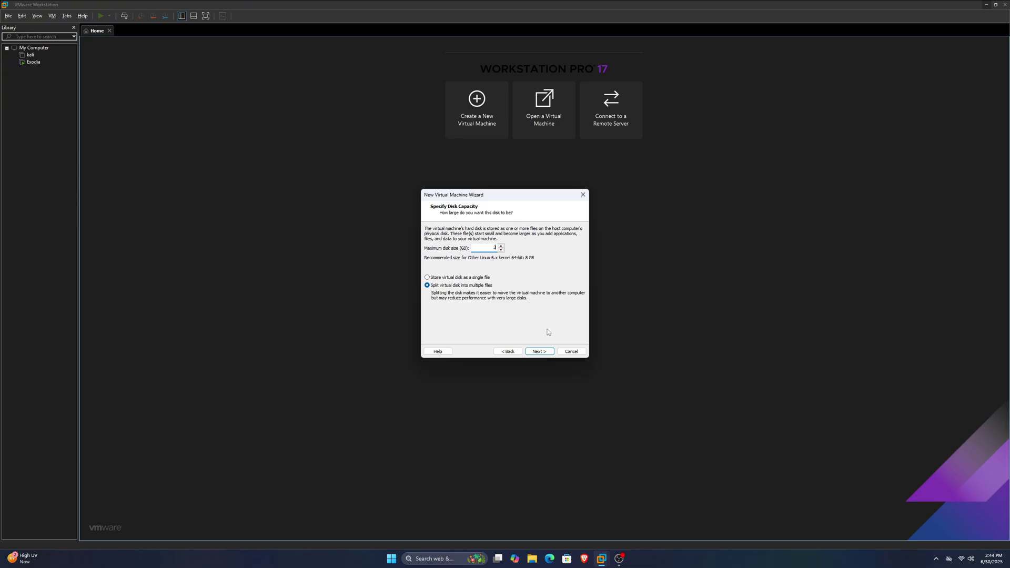
type("0")
key("Return")
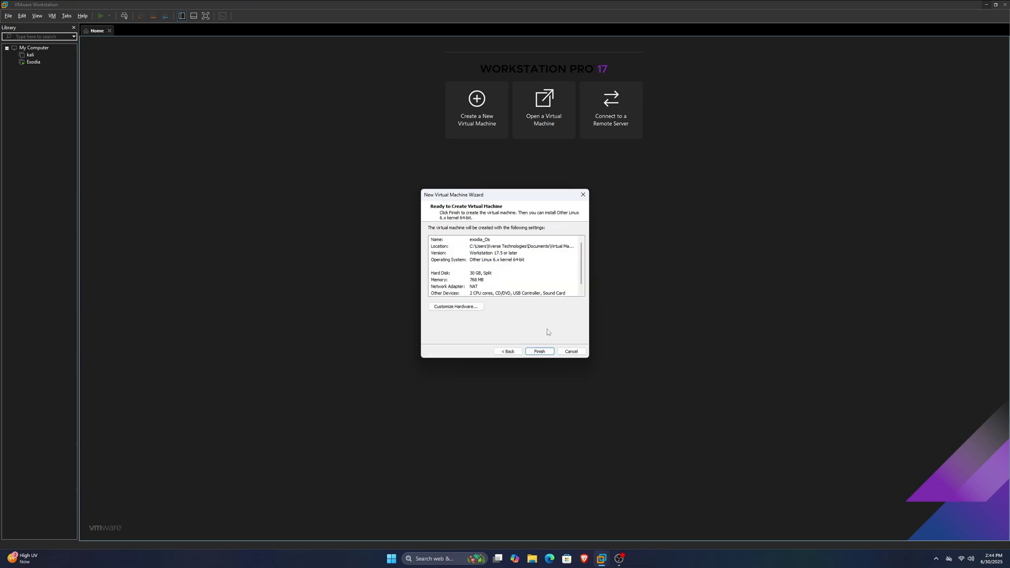
Raise the VM memory to 4096 MB and finish creating exodia_Os
left_click(456, 306)
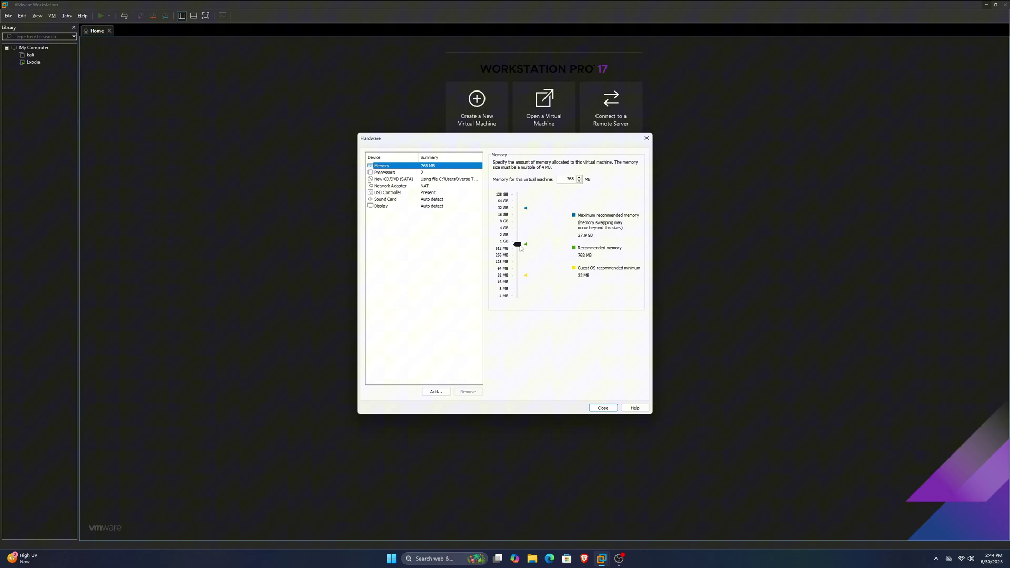
left_click_drag(518, 245, 517, 233)
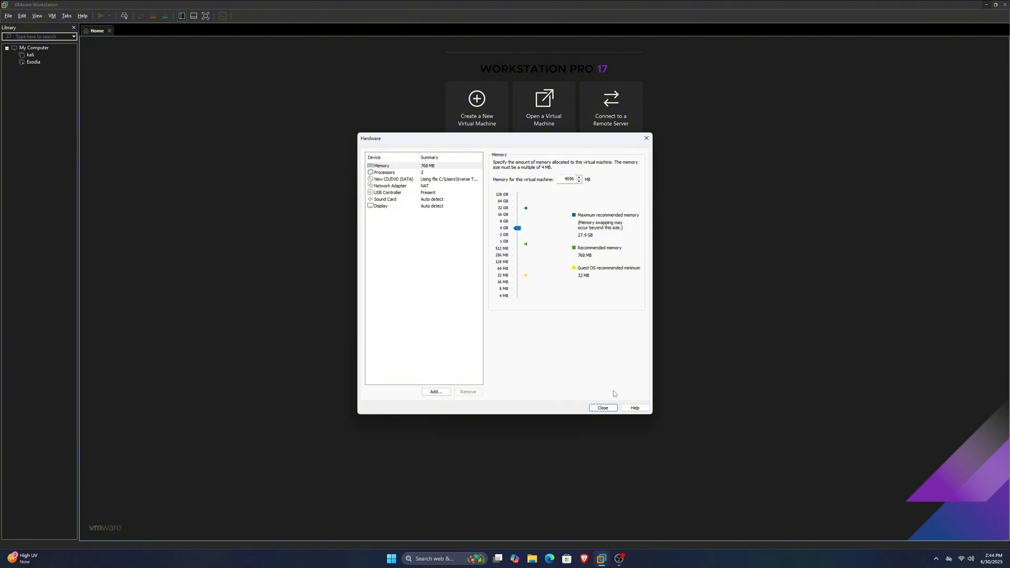
left_click(603, 409)
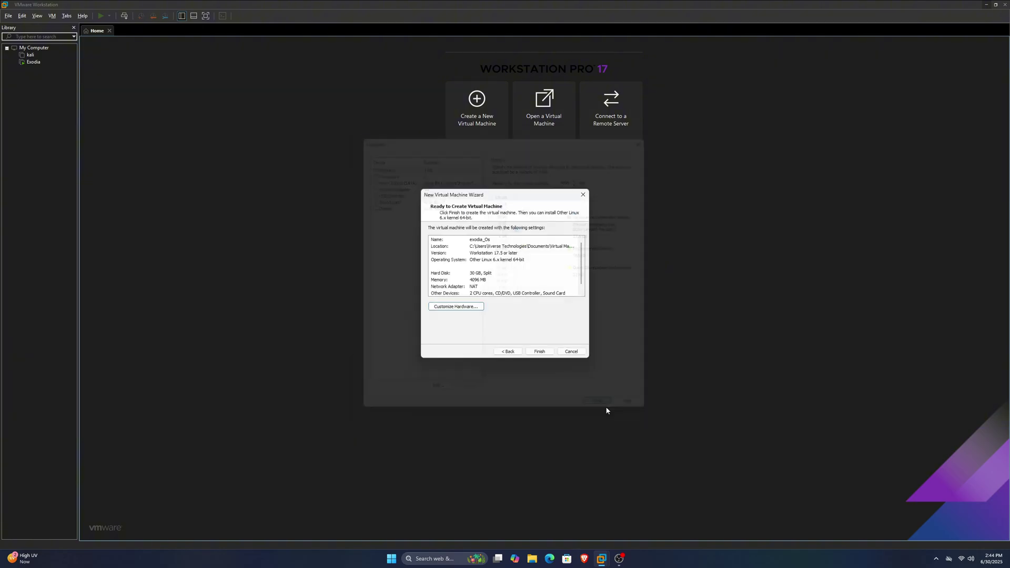
left_click(540, 352)
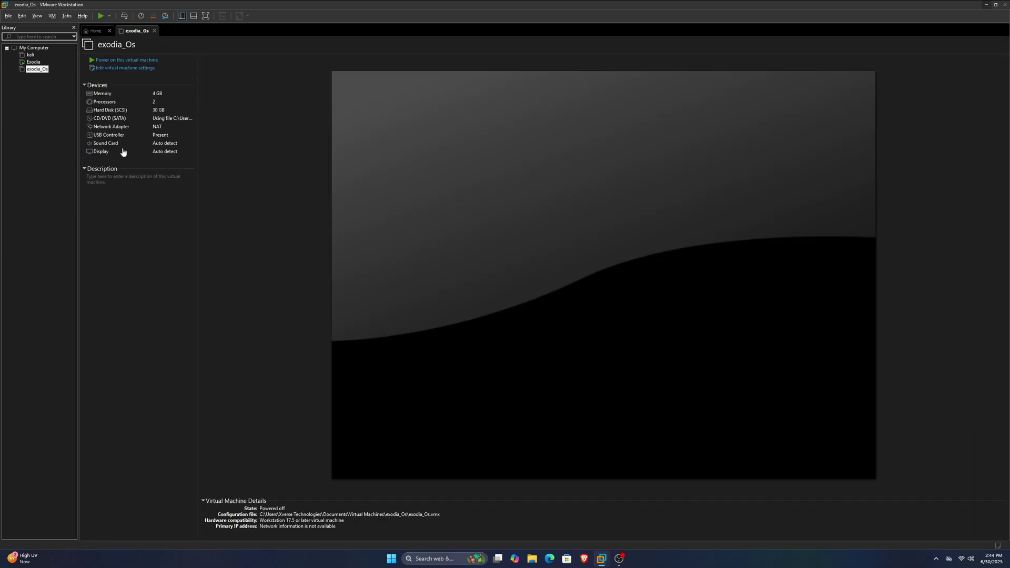
Power on exodia_Os and boot the first Exodia OS install medium entry
left_click(145, 60)
left_click(75, 28)
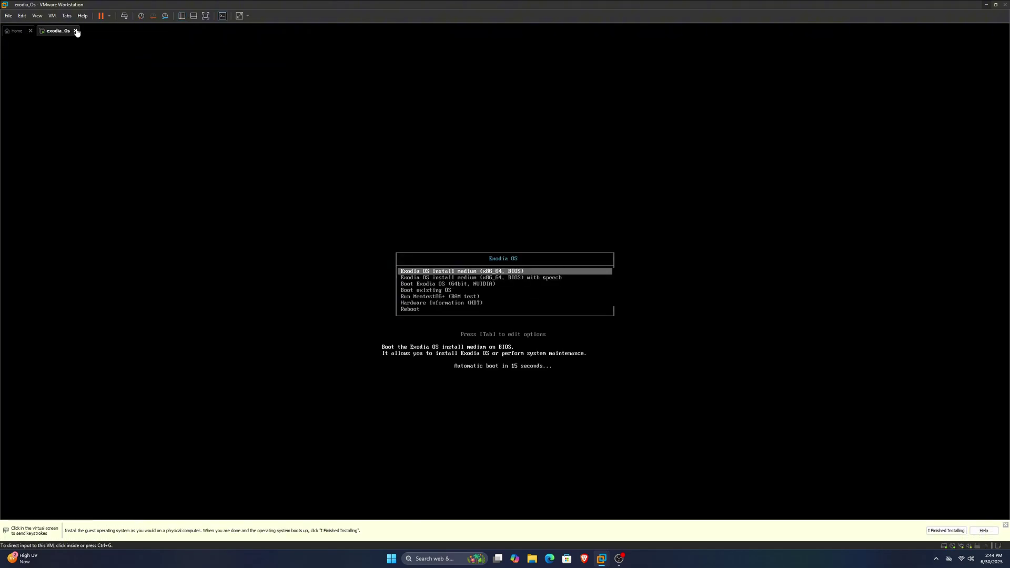
left_click(420, 264)
key("Return")
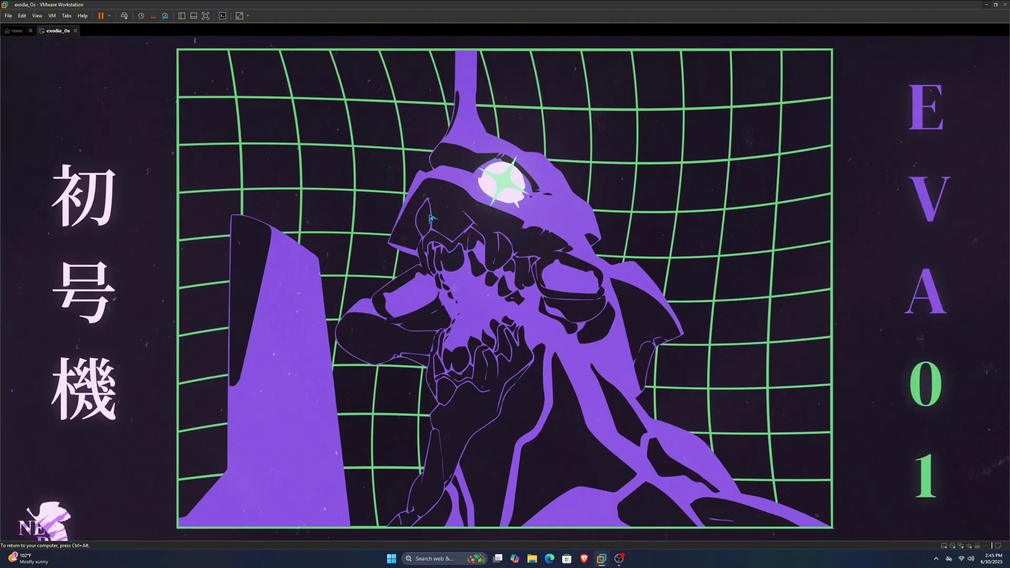
Switch the VMware console to full screen
left_click(207, 17)
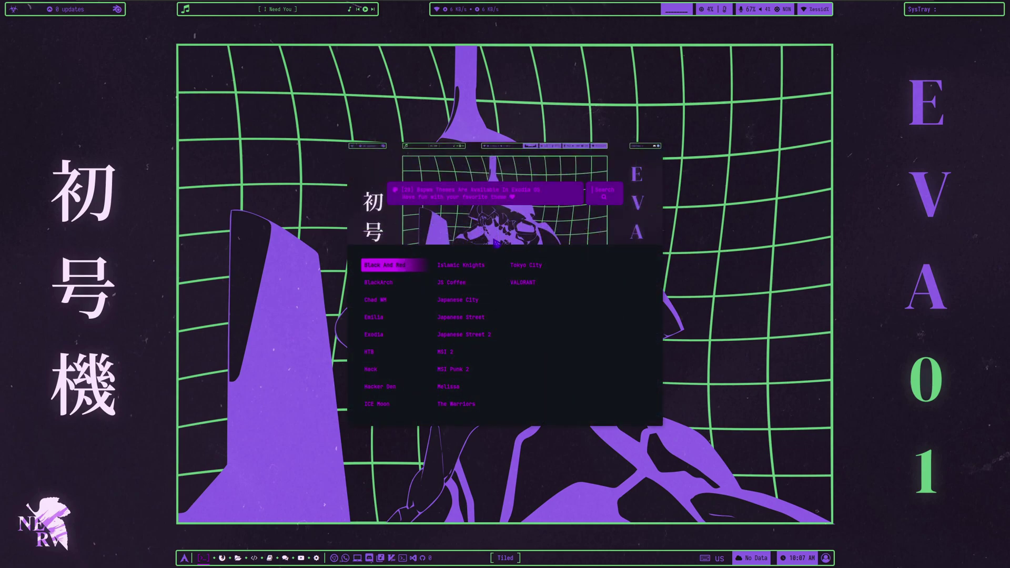
Select and apply the Chad WM theme, then close the welcome window
key("Down")
key("Down")
key("Down")
key("Up")
key("Return")
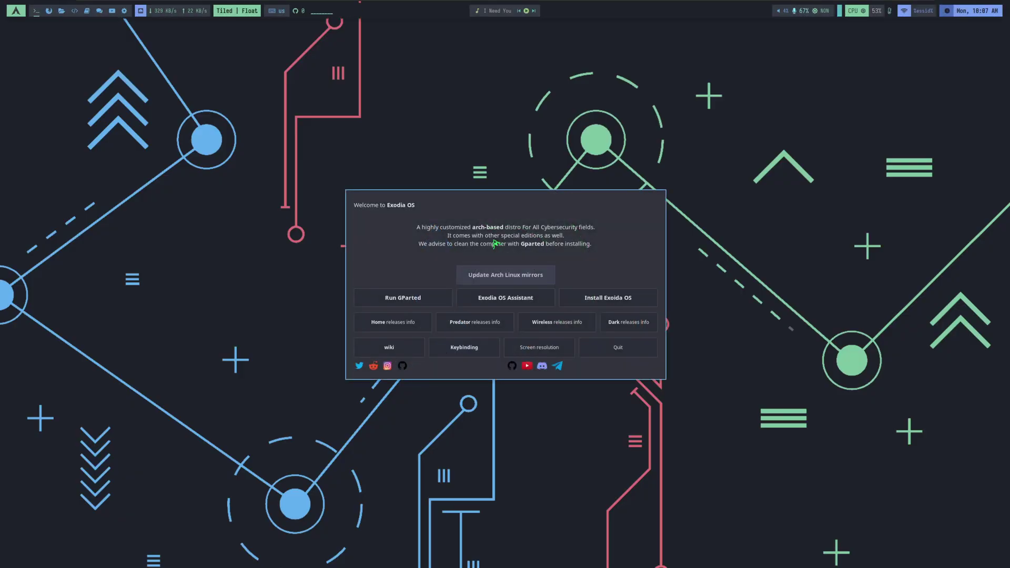
left_click(591, 345)
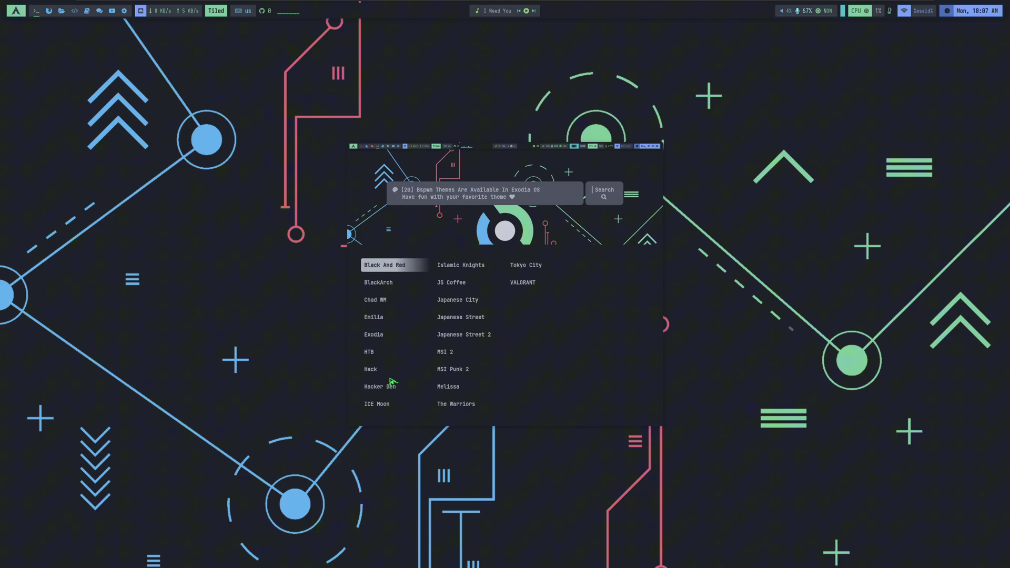
Apply the Hack theme, close the welcome window, then switch to the Hacker Den theme
left_click(371, 374)
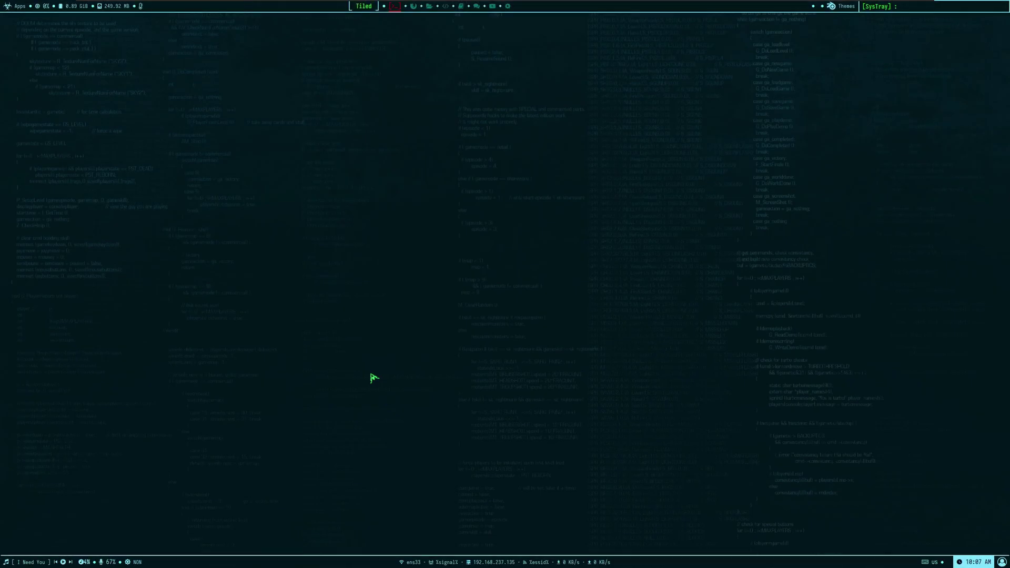
left_click(619, 348)
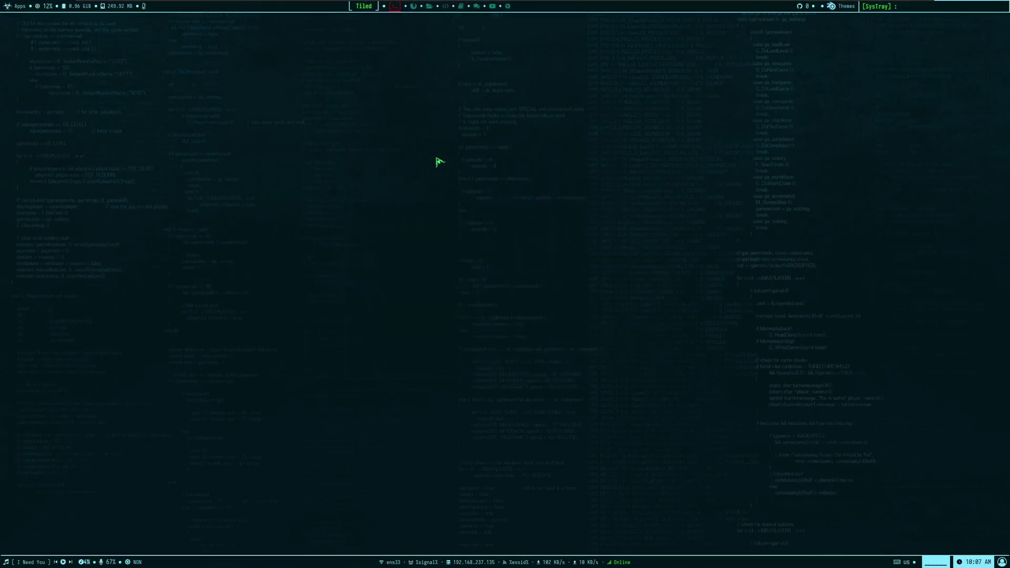
right_click(406, 135)
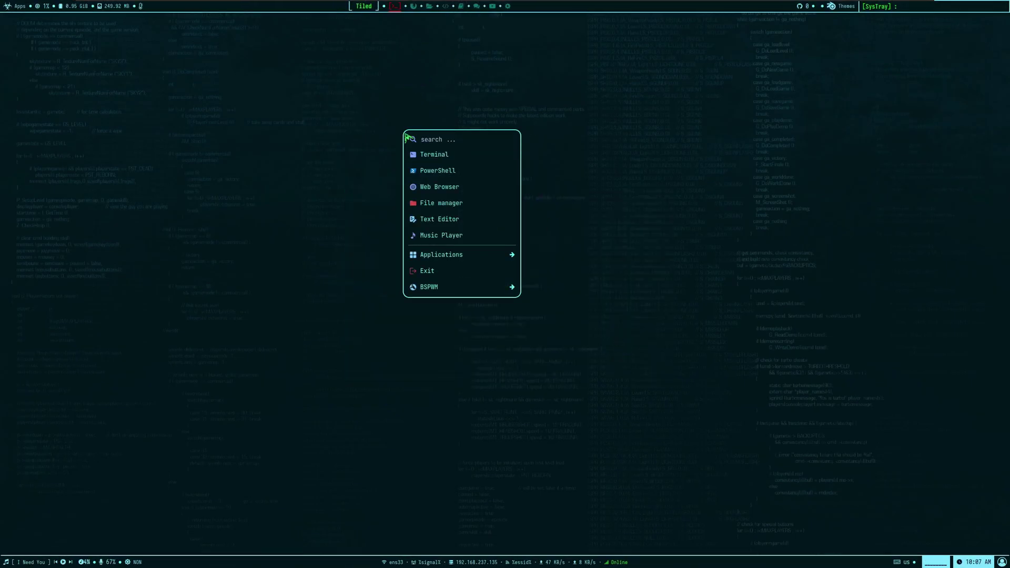
left_click(369, 153)
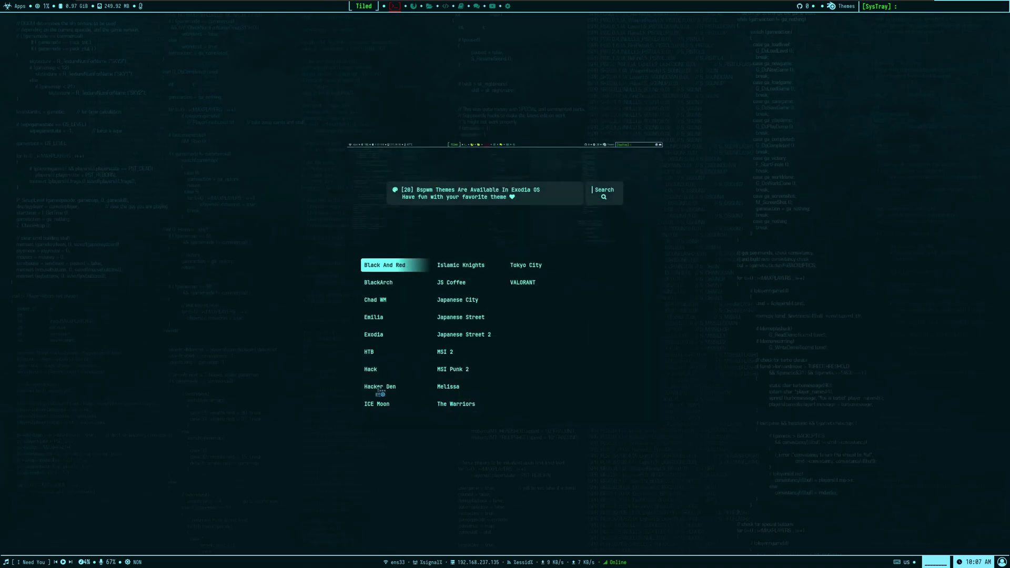
left_click(380, 389)
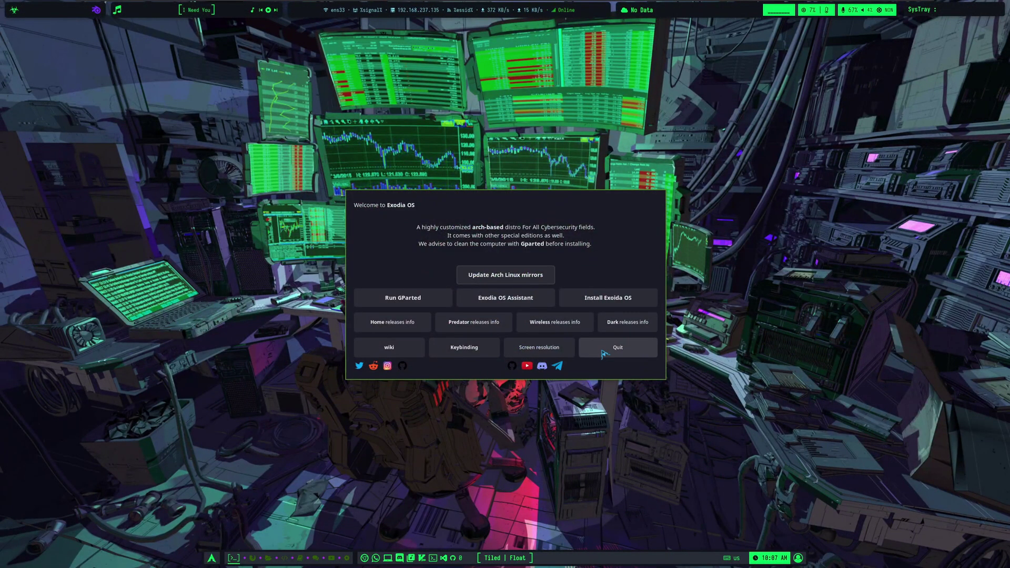
Close the welcome window and open two tiled Alacritty terminals on the Hacker Den desktop
left_click(605, 354)
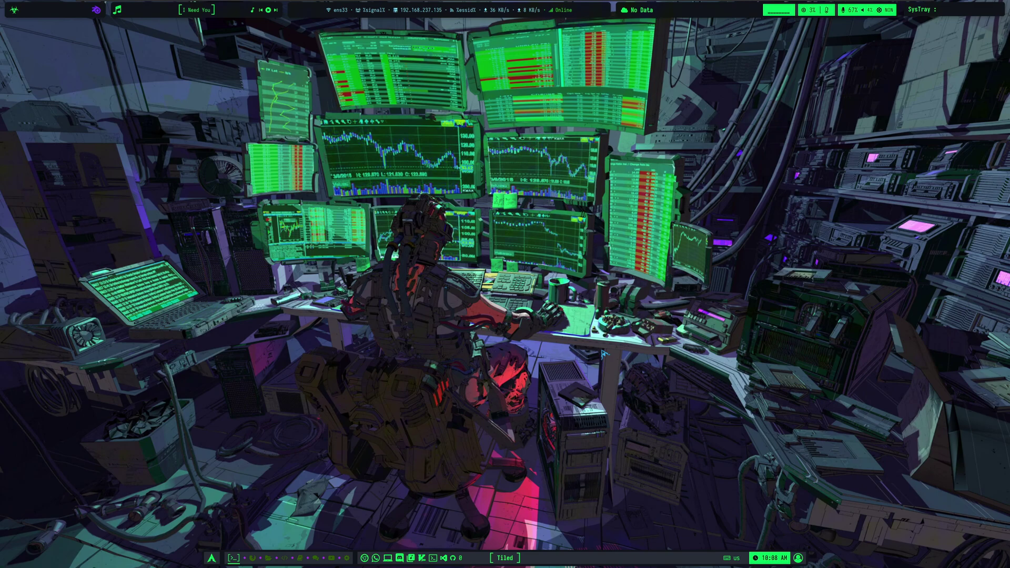
key("super+Return")
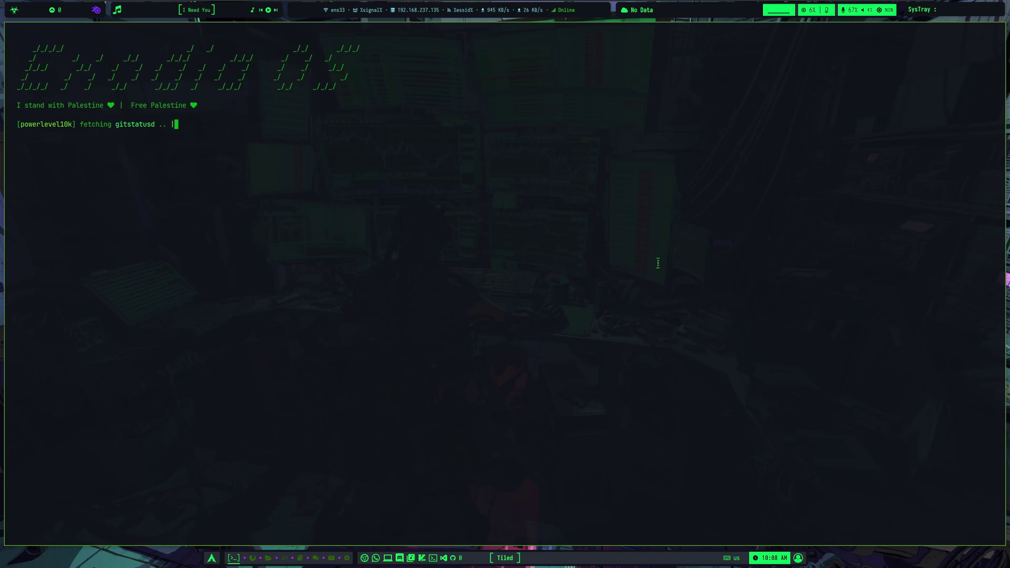
key("super+Return")
key("super+Return")
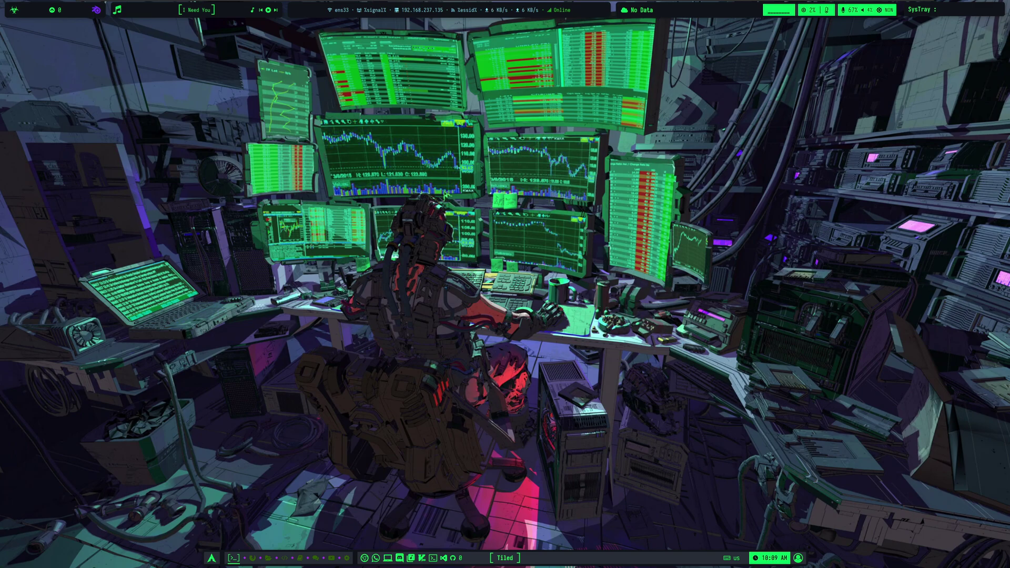
Launch the ncmpcpp music player from the desktop menu, then close it with Super+Q
right_click(444, 196)
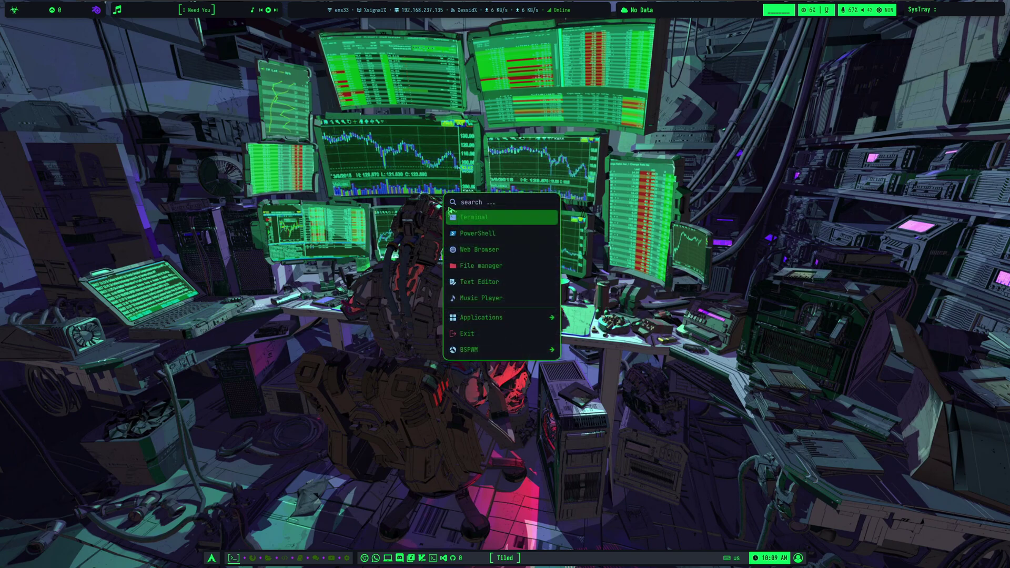
left_click(481, 299)
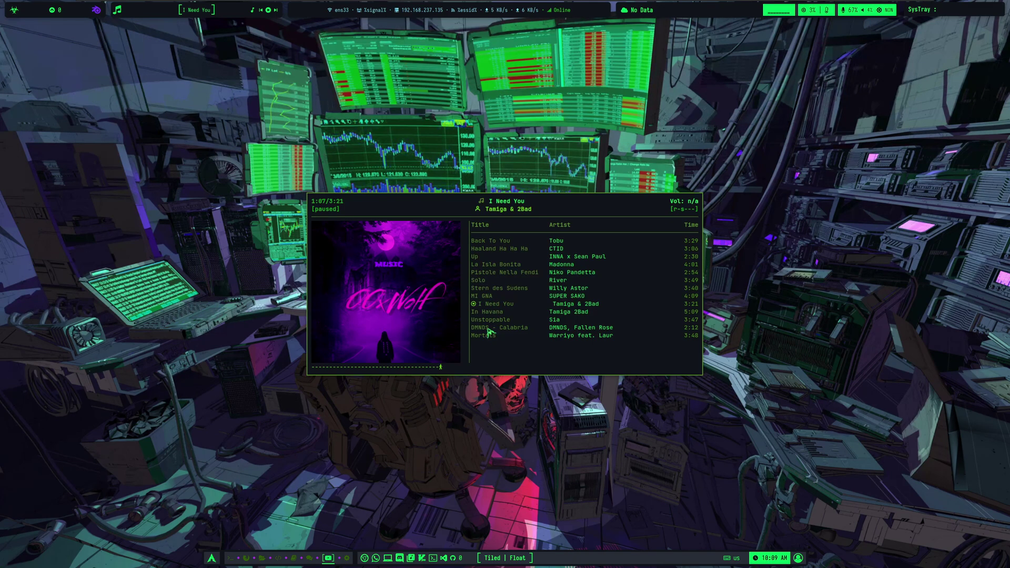
key("super+q")
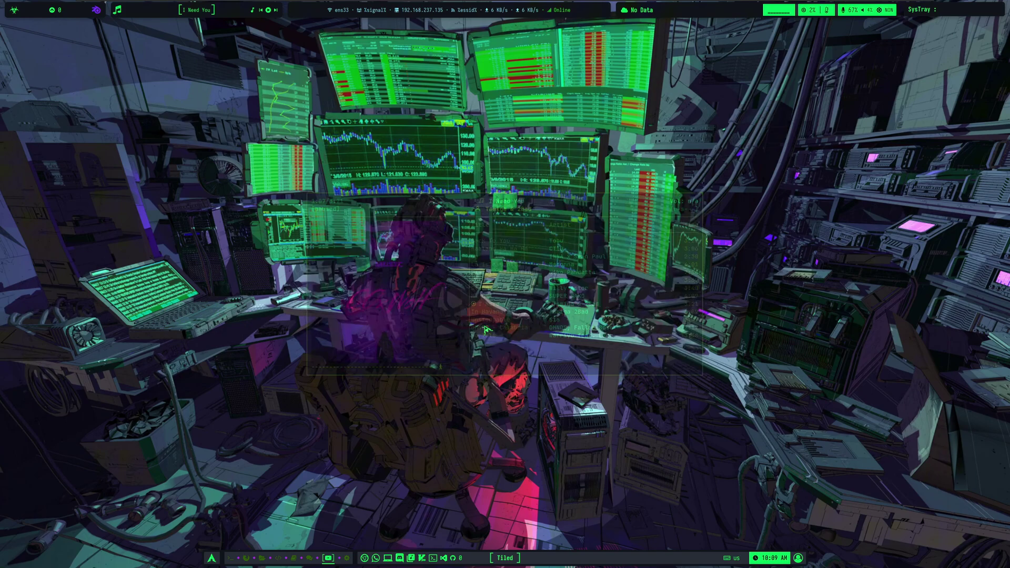
right_click(455, 168)
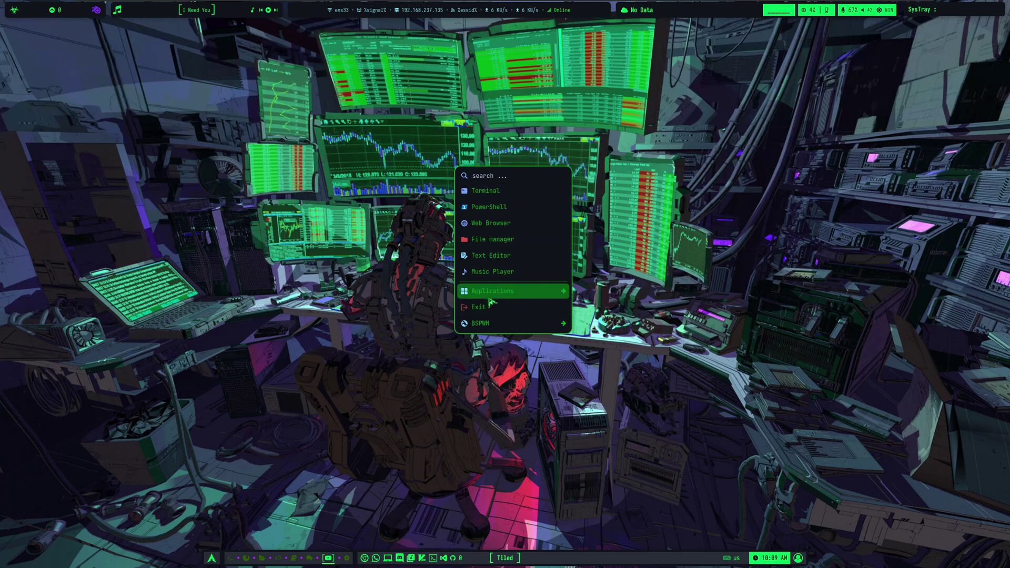
mouse_move(490, 300)
mouse_move(595, 297)
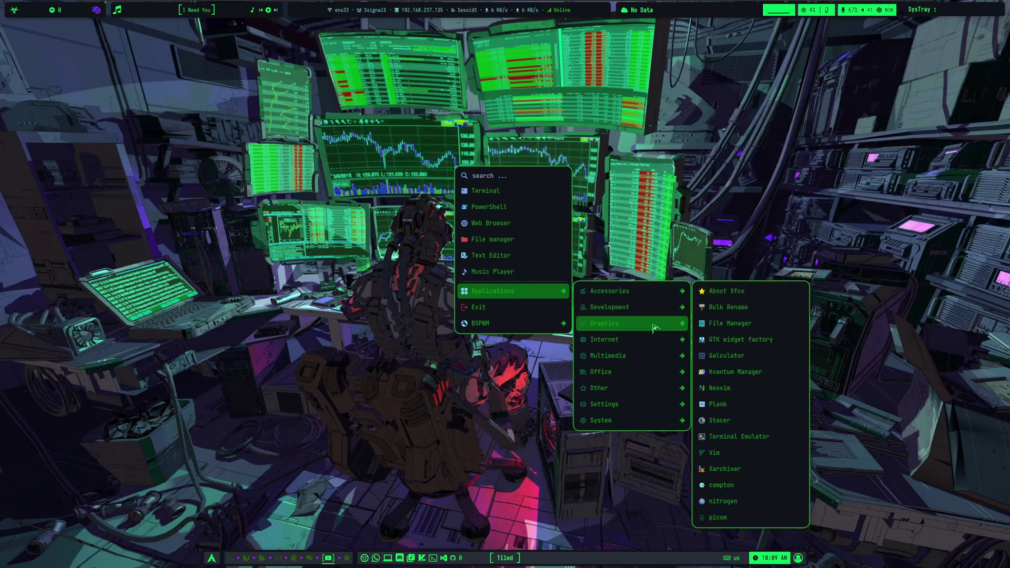
mouse_move(658, 312)
left_click(726, 314)
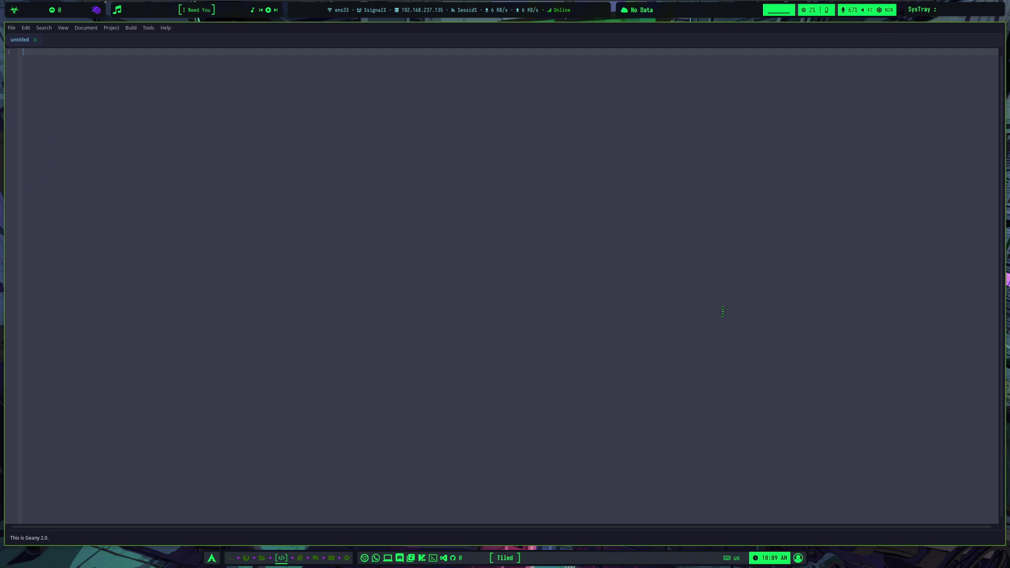
key("ctrl+q")
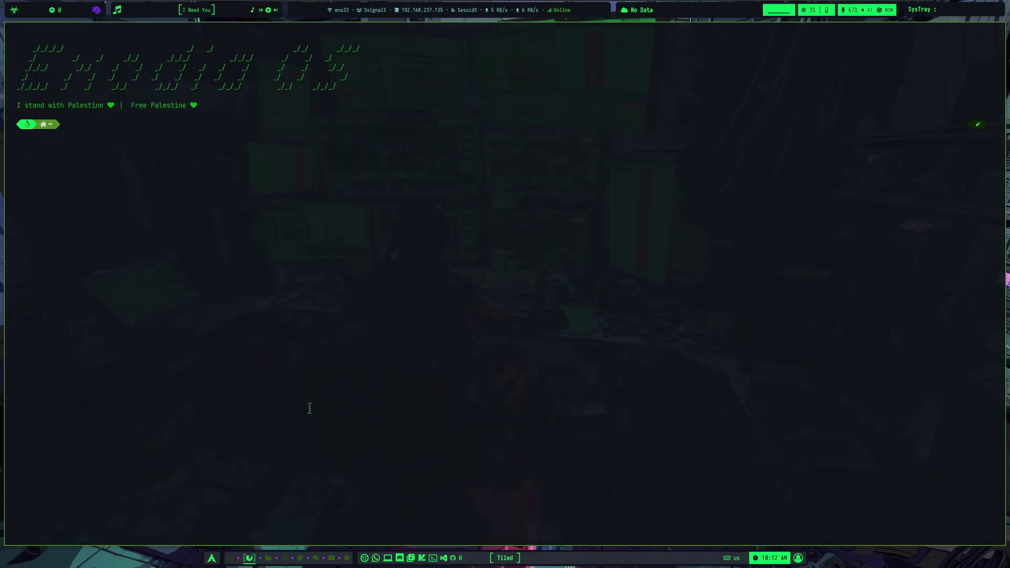
Run 'sudo pacman -Syu' to start the full system update, then switch VMware to full screen
type("sudo pacman -Syu")
key("Return")
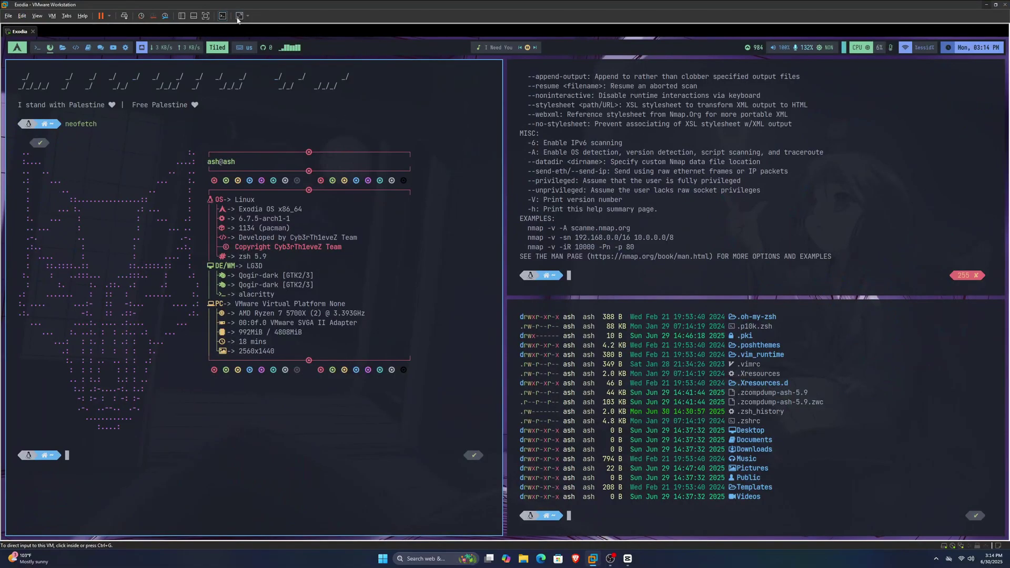
left_click(239, 16)
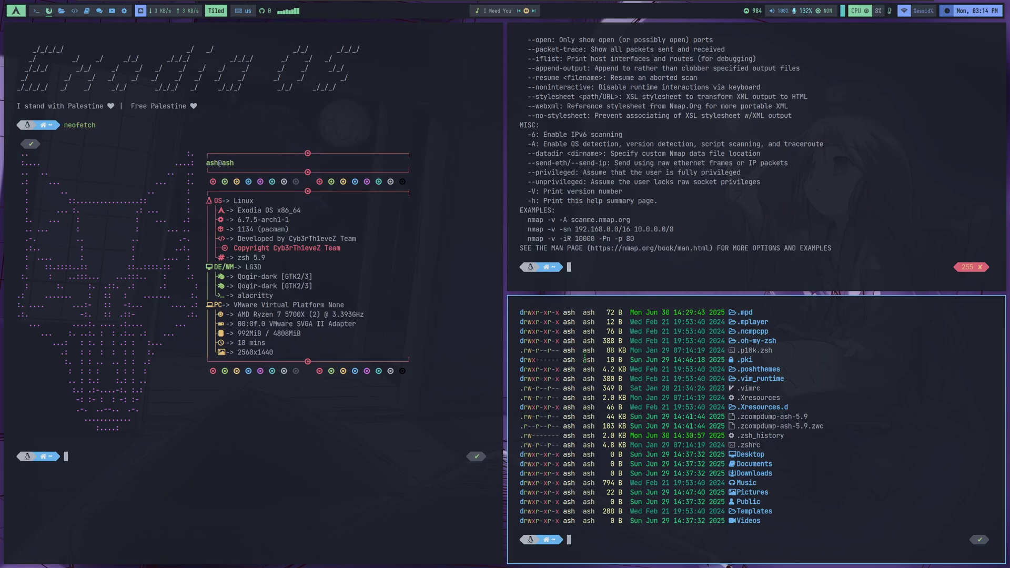
Cancel the pending command, close the terminals with Super+Q, and launch Brave with Super+B
key("ctrl+c")
key("super+q")
key("super+q")
key("super+q")
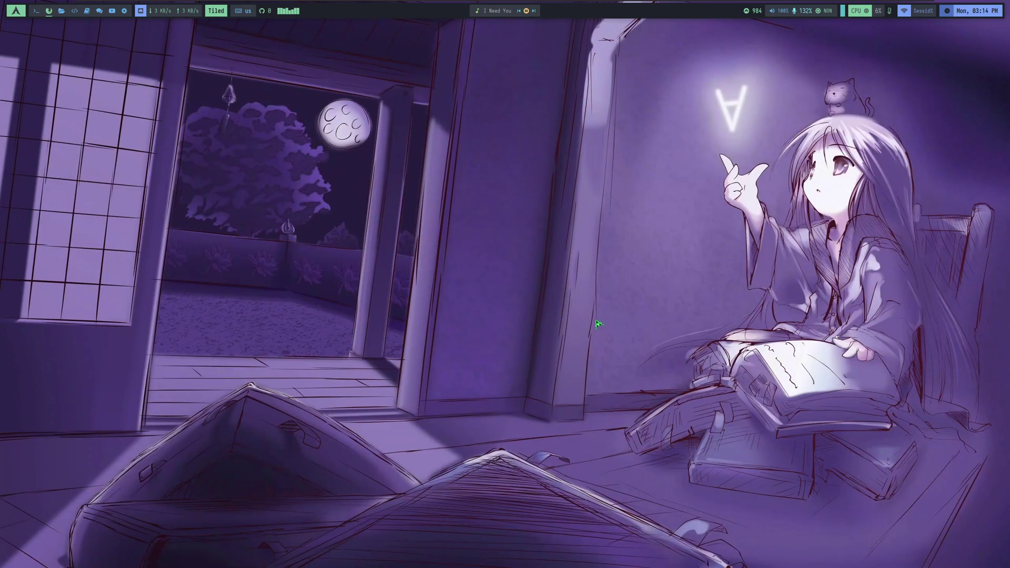
key("super+b")
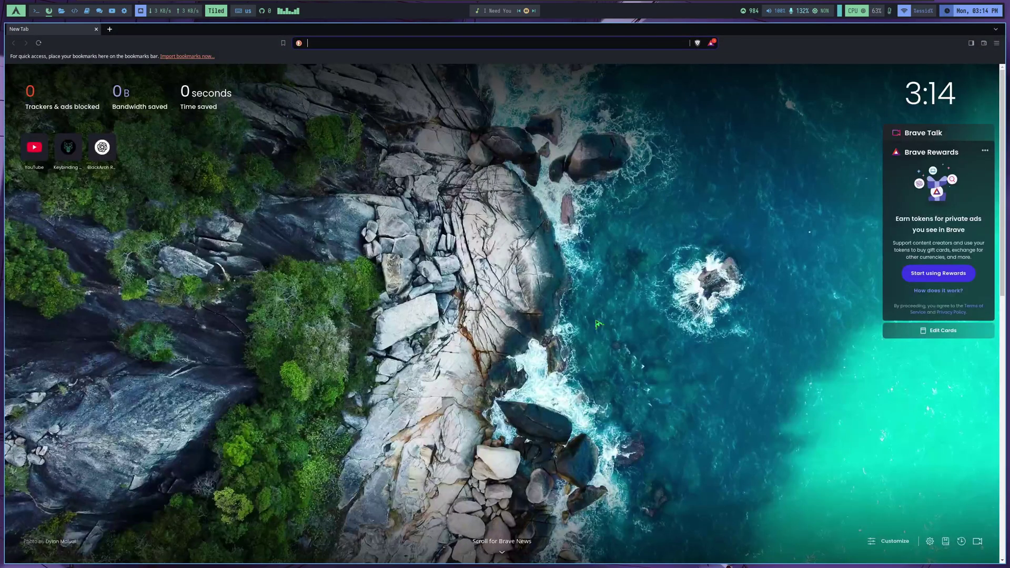
Open the Exodia wiki's bspwm Keybinding table, scroll through it, then close Brave with Super+C
left_click(70, 164)
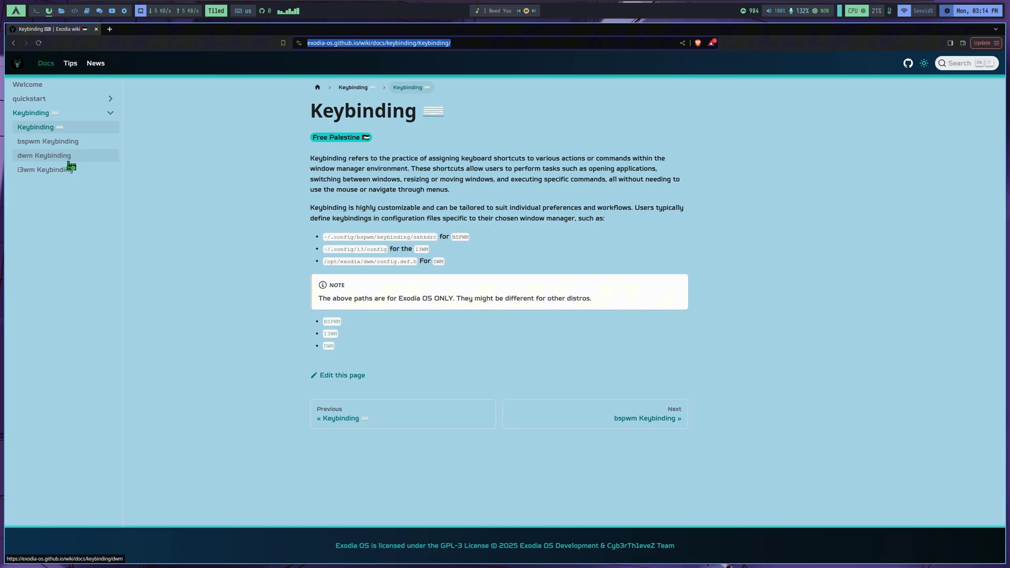
left_click(327, 323)
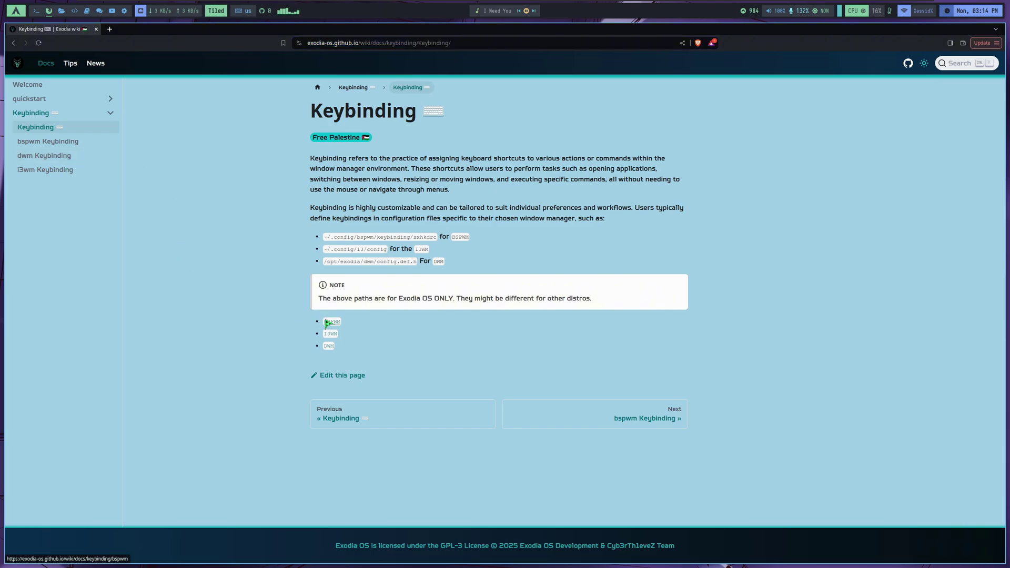
scroll(302, 314, "down", 8)
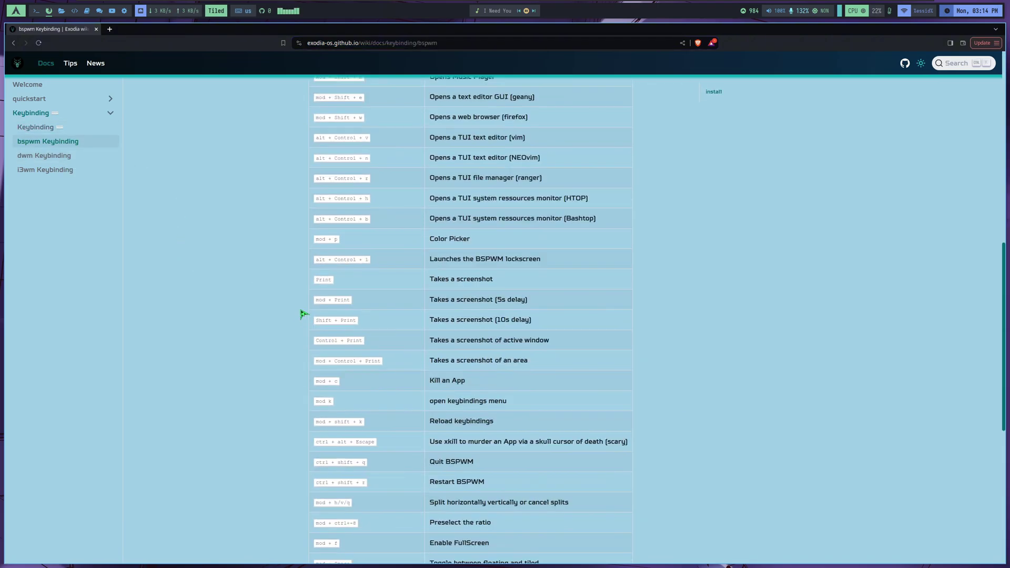
scroll(303, 314, "down", 5)
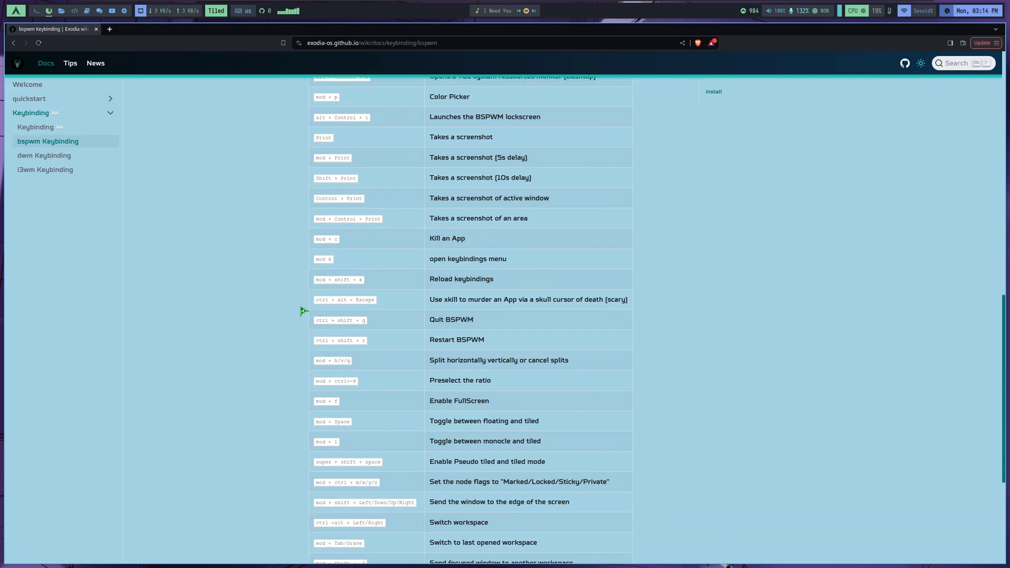
key("super+c")
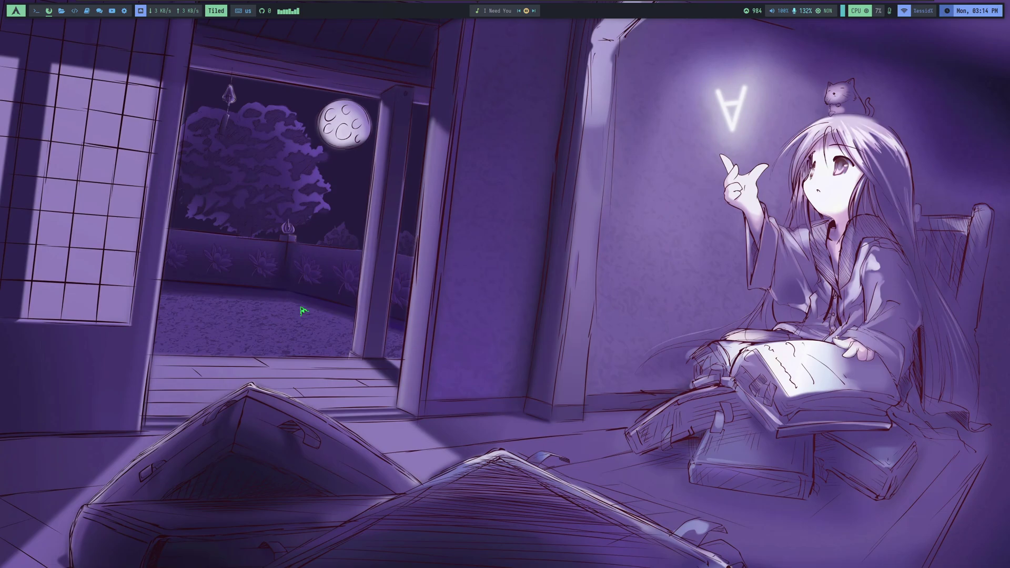
Open the file manager from the desktop menu and browse the wallpapers in /usr/share/backgrounds
right_click(283, 189)
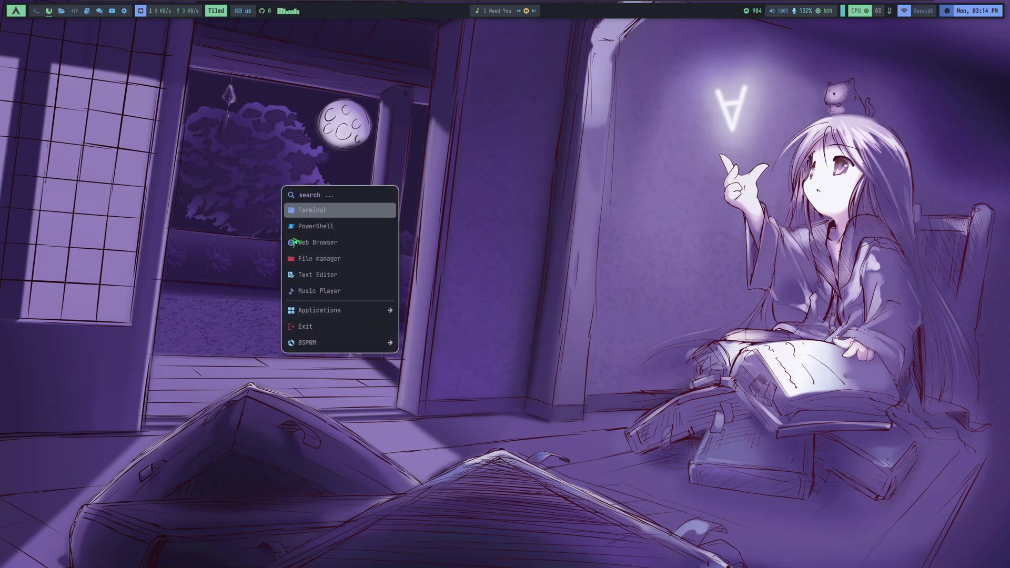
left_click(324, 261)
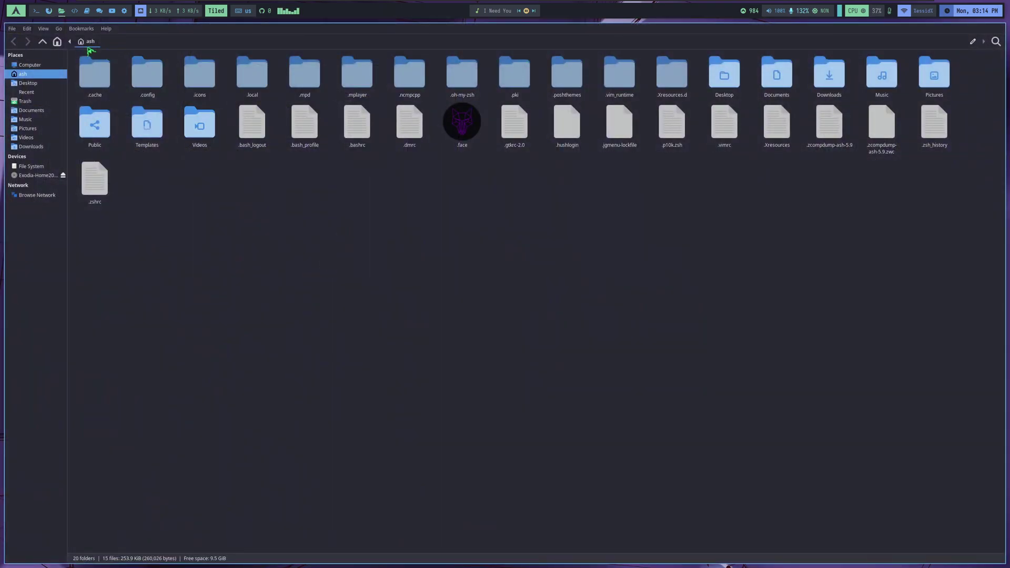
left_click(69, 41)
left_click(81, 42)
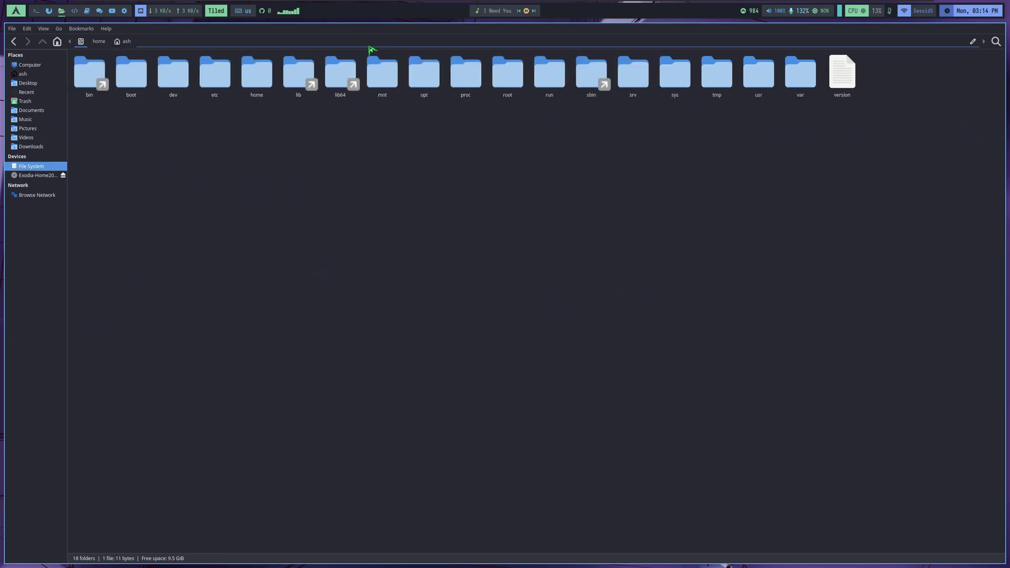
double_click(768, 80)
double_click(396, 82)
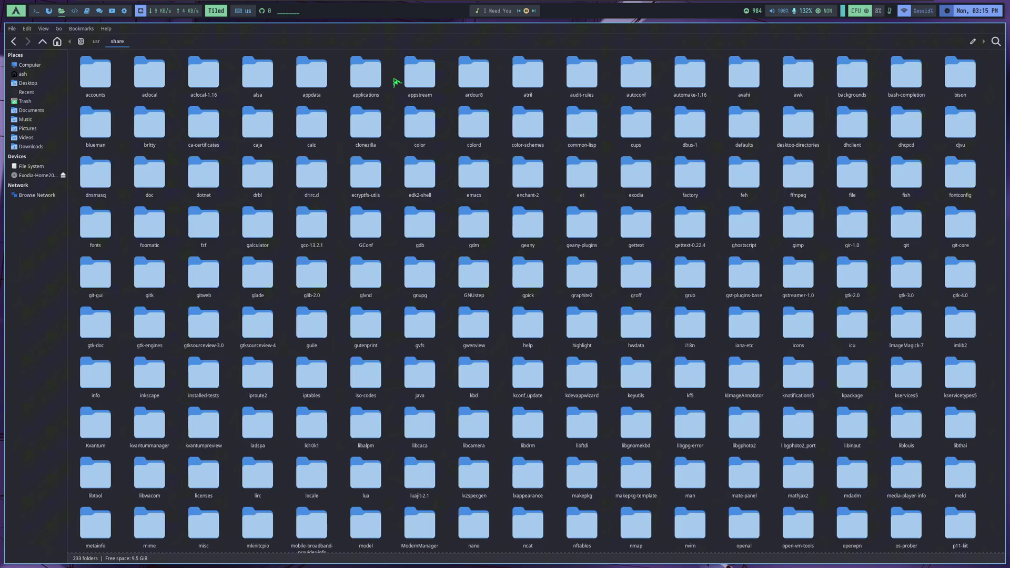
double_click(847, 84)
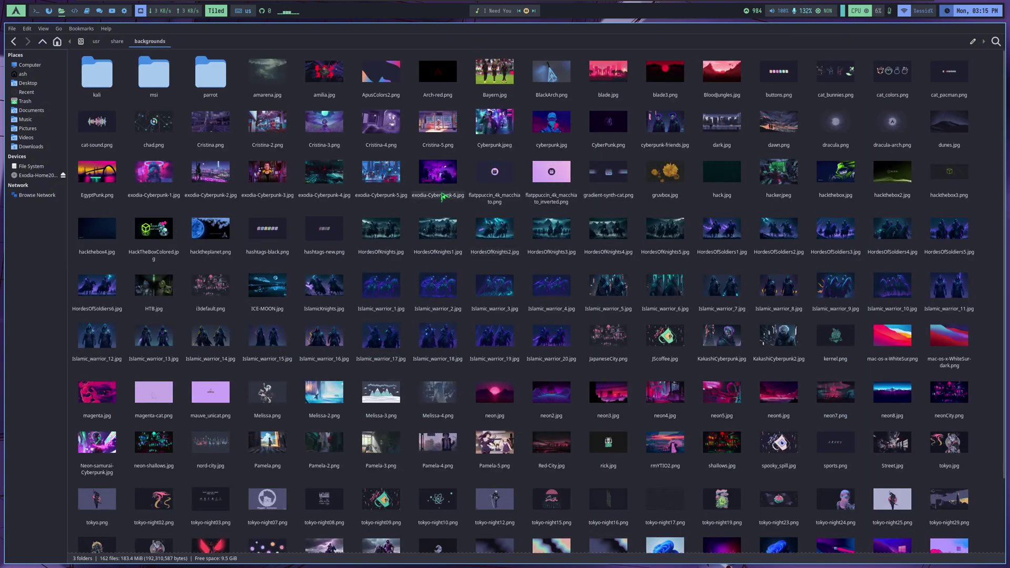
scroll(444, 196, "down", 1)
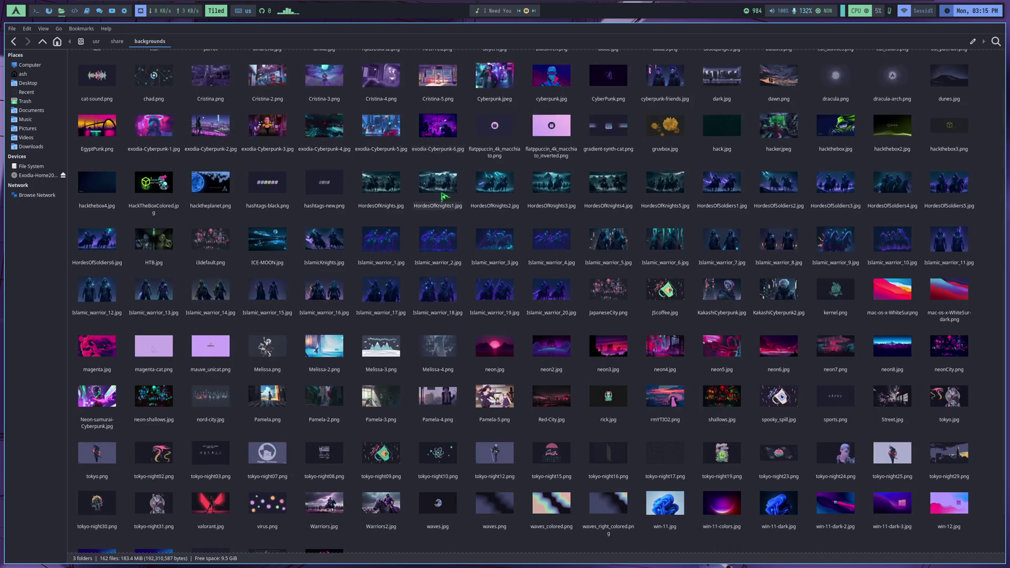
scroll(459, 197, "down", 1)
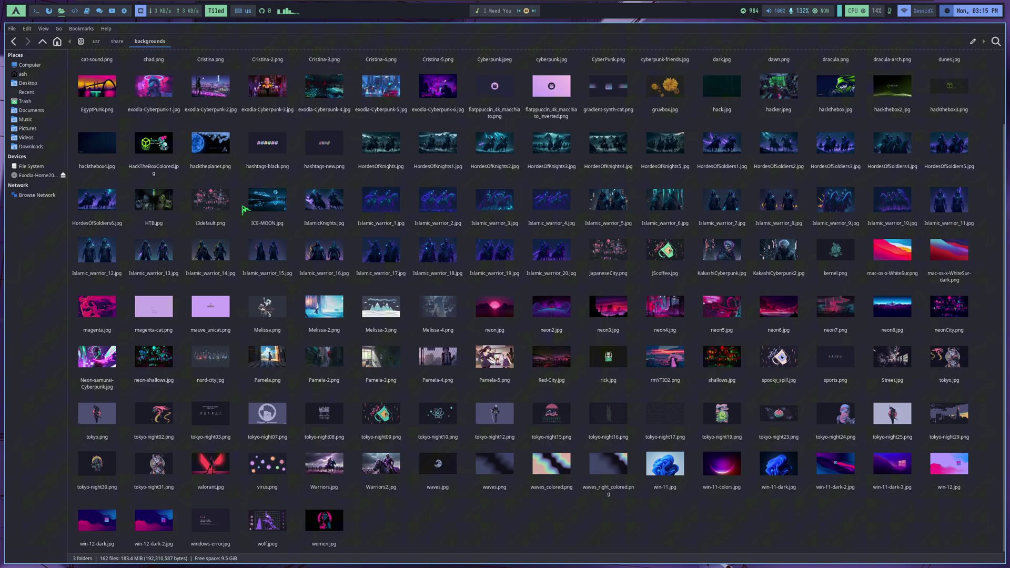